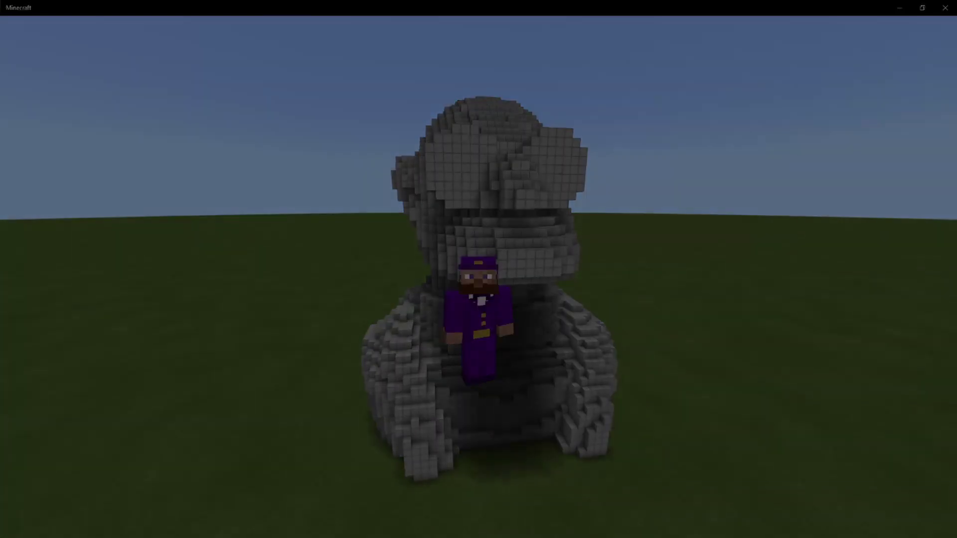
# Pause the game, switch to the browser and highlight the thing number in the Minecraft Creeper page's Thingiverse address.
pyautogui.press('Escape')
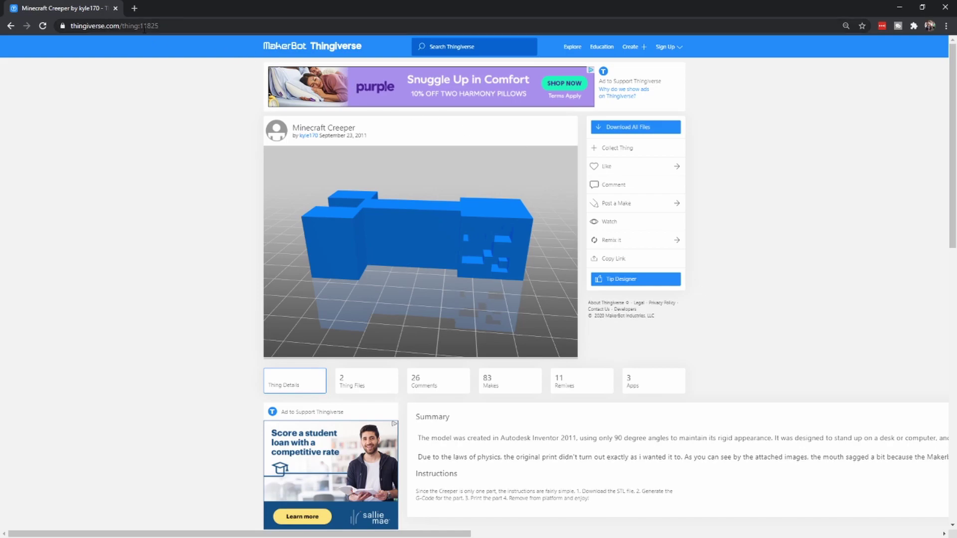
pyautogui.click(183, 26)
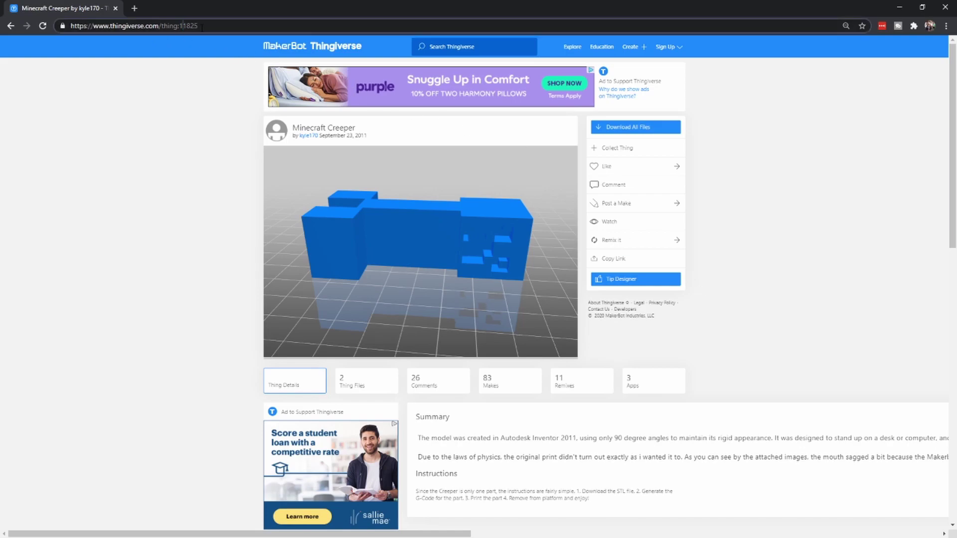
pyautogui.moveTo(202, 25); pyautogui.dragTo(180, 26)
pyautogui.moveTo(208, 26); pyautogui.dragTo(179, 25)
pyautogui.moveTo(416, 9); pyautogui.dragTo(0, 172)
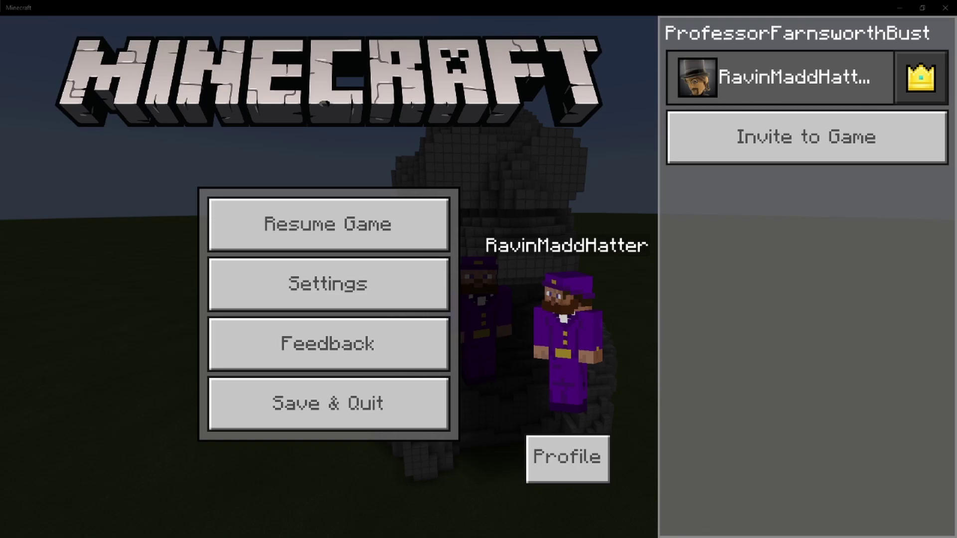
# Switch to the ModelToMinecraft folder in File Explorer and launch modelProcessor.exe.
pyautogui.hotkey('alt', 'Tab')
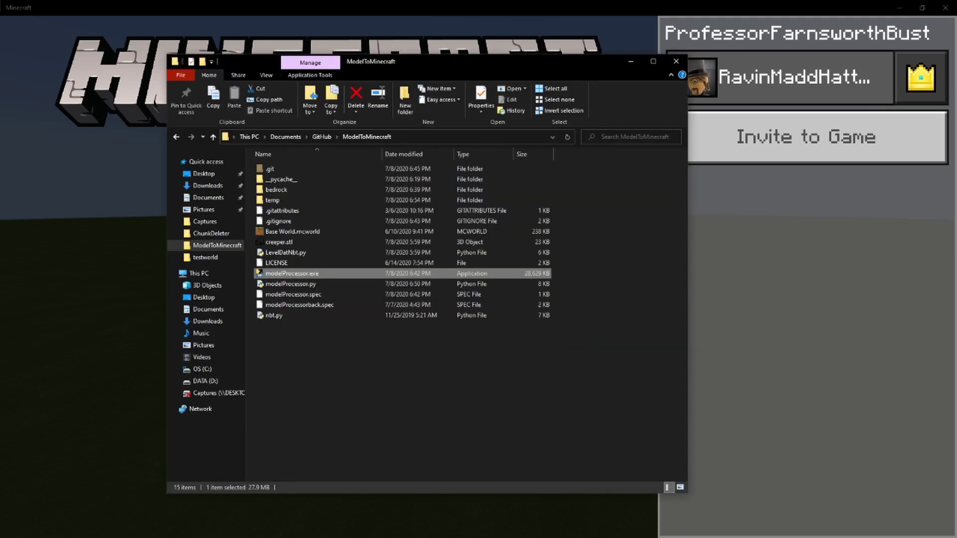
pyautogui.click(367, 420)
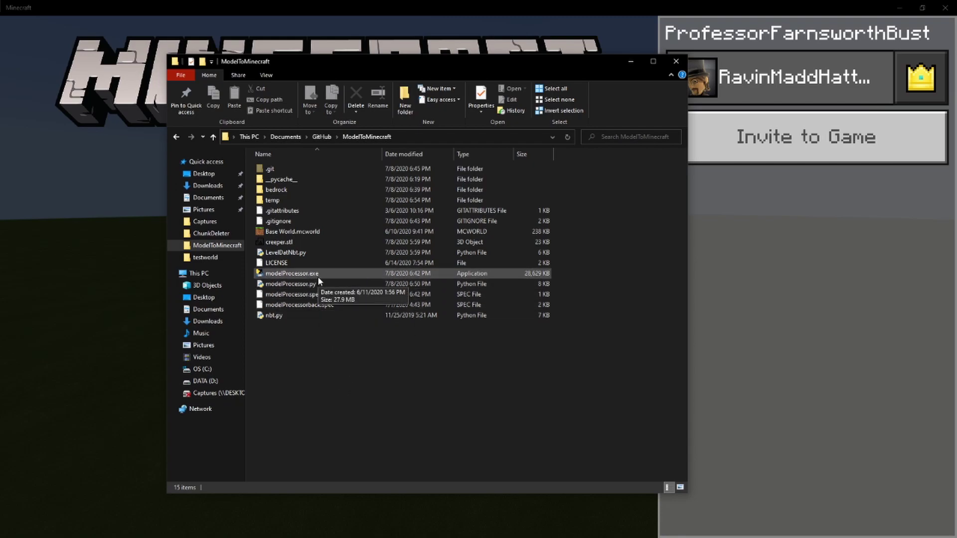
pyautogui.click(315, 277)
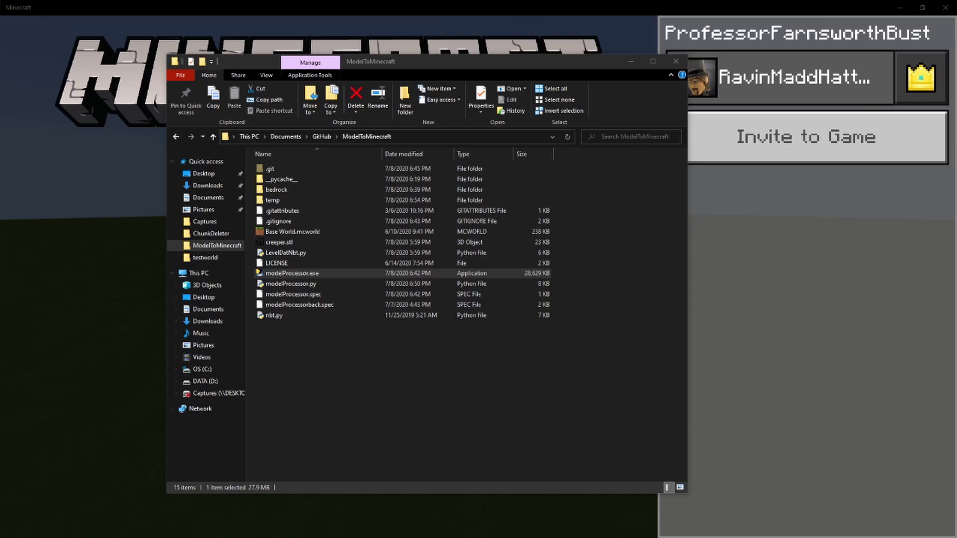
pyautogui.moveTo(0, 272); pyautogui.dragTo(504, 203)
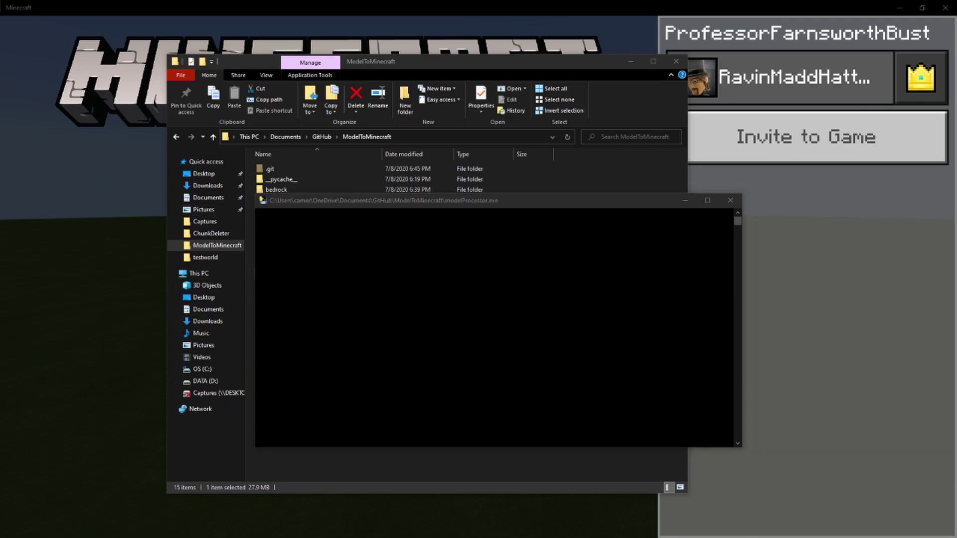
pyautogui.moveTo(475, 338); pyautogui.dragTo(396, 178)
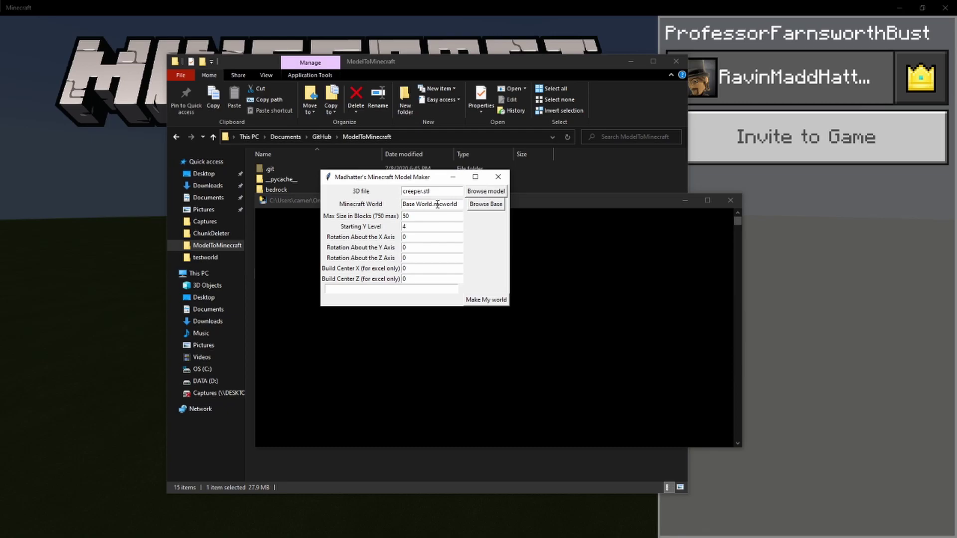
# Load creeper.stl as the 3D file and Base World.mcworld as the base Minecraft world.
pyautogui.click(486, 192)
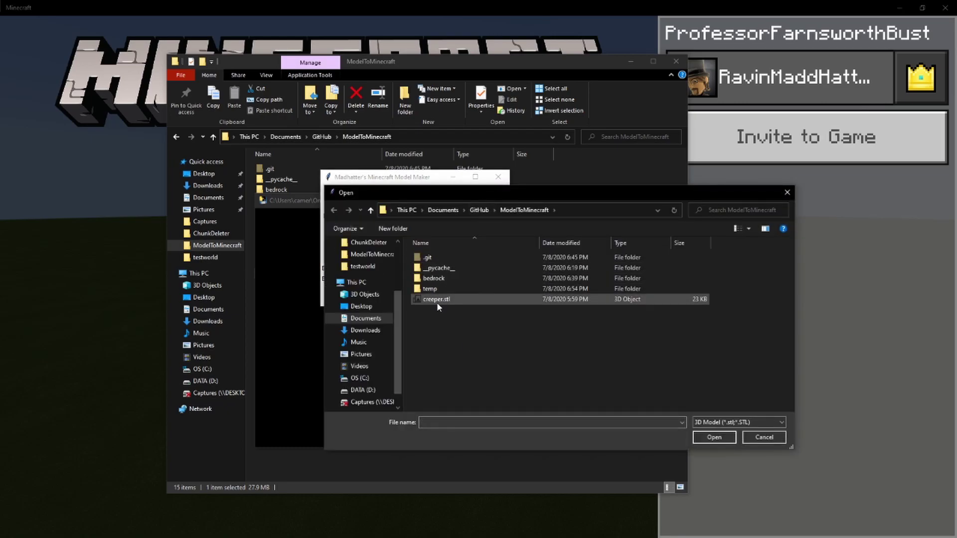
pyautogui.click(437, 301)
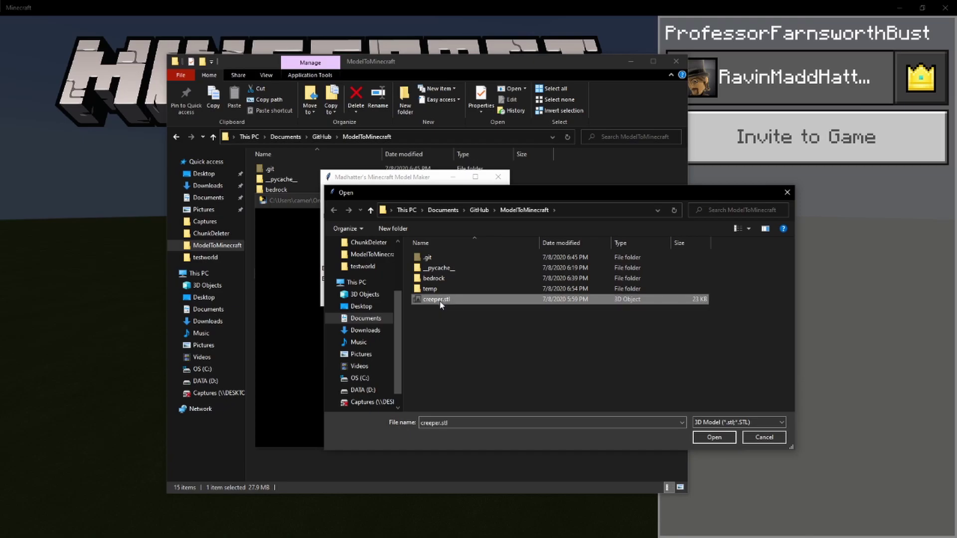
pyautogui.doubleClick(439, 300)
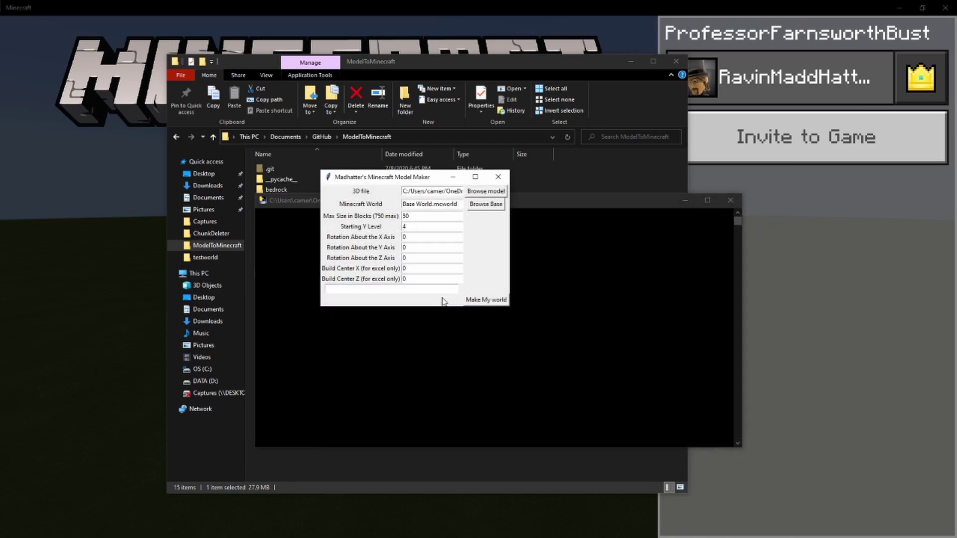
pyautogui.click(485, 204)
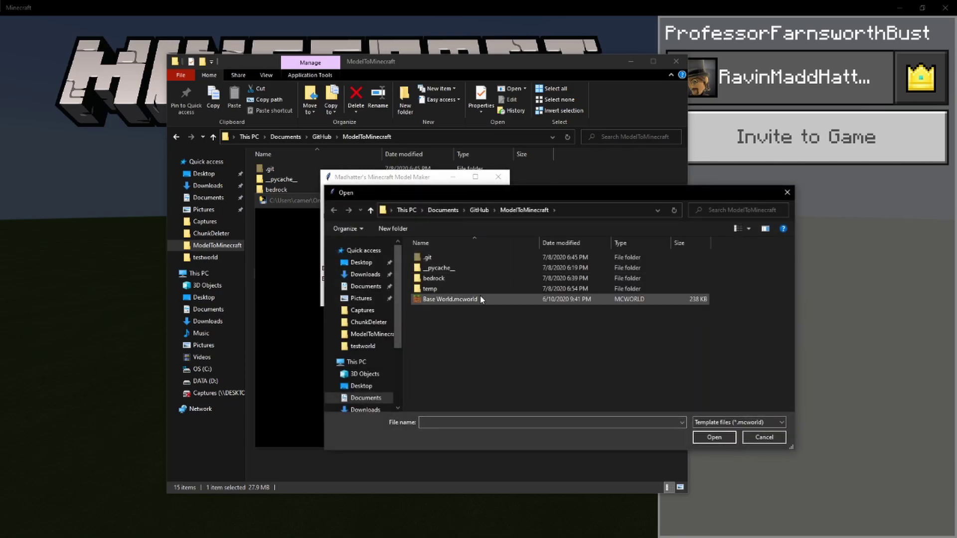
pyautogui.click(459, 301)
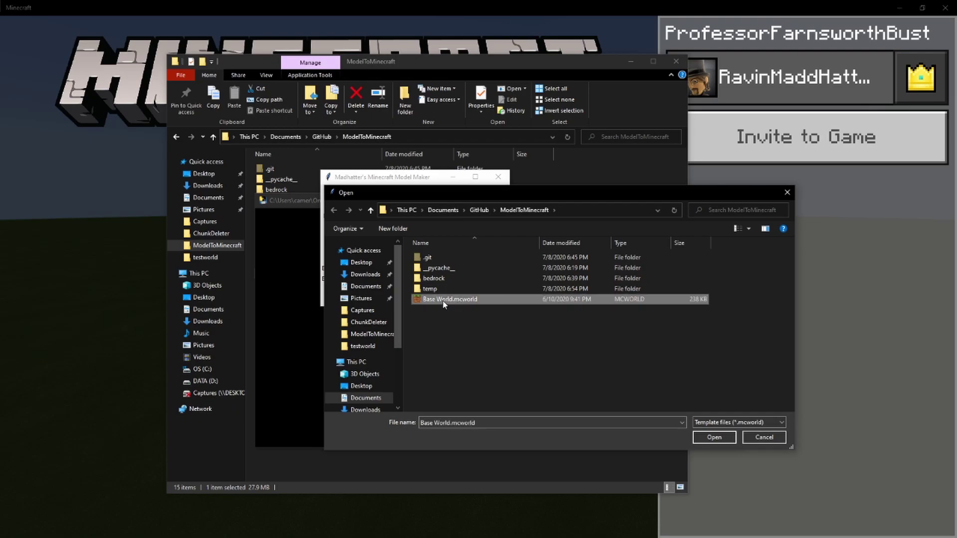
pyautogui.doubleClick(442, 300)
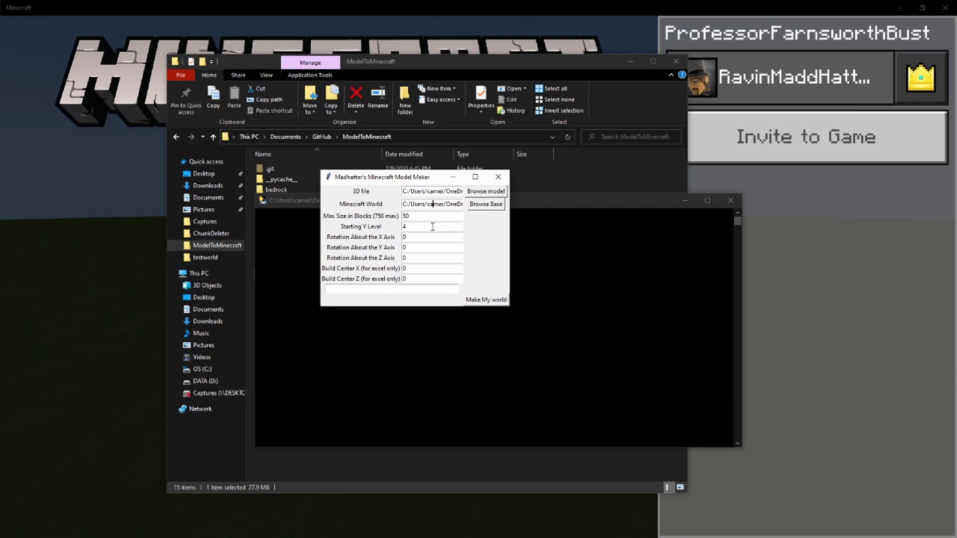
# Generate the world with a maximum size of 50 blocks, starting Y level 4 and zero rotation about every axis.
pyautogui.doubleClick(417, 215)
pyautogui.click(420, 227)
pyautogui.click(419, 237)
pyautogui.click(419, 248)
pyautogui.press('Tab')
pyautogui.click(479, 301)
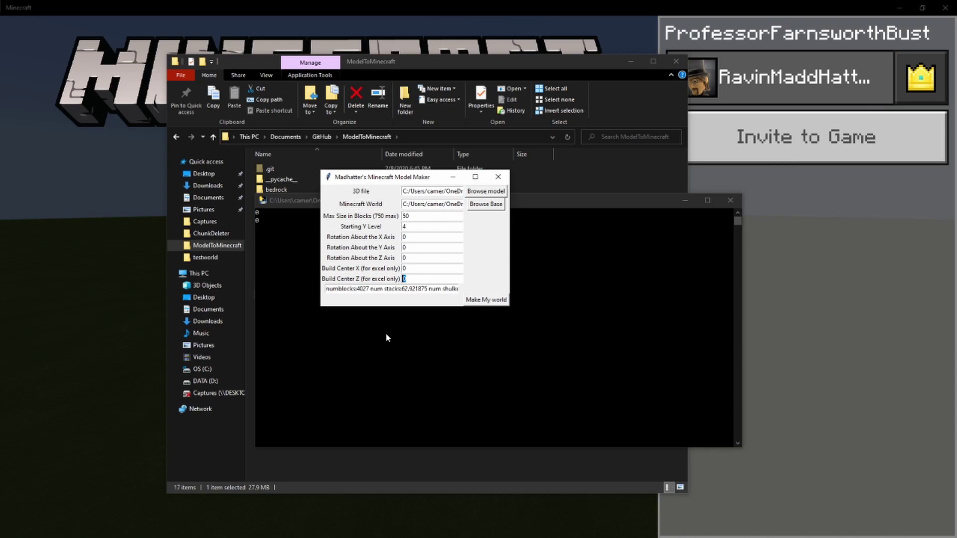
# Read the block, stack and shulker counts reported for the generated creeper model.
pyautogui.doubleClick(366, 289)
pyautogui.moveTo(401, 288); pyautogui.dragTo(480, 285)
pyautogui.click(452, 288)
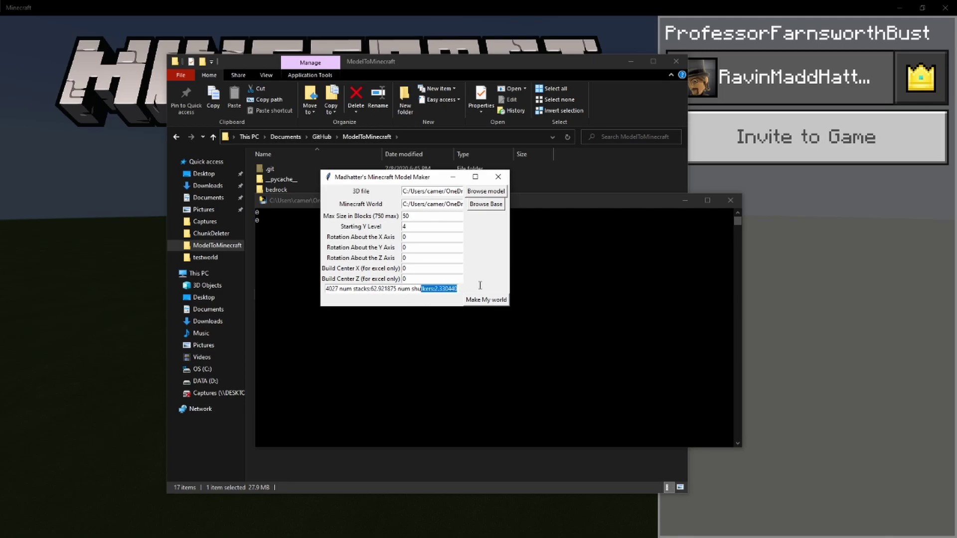
pyautogui.click(436, 289)
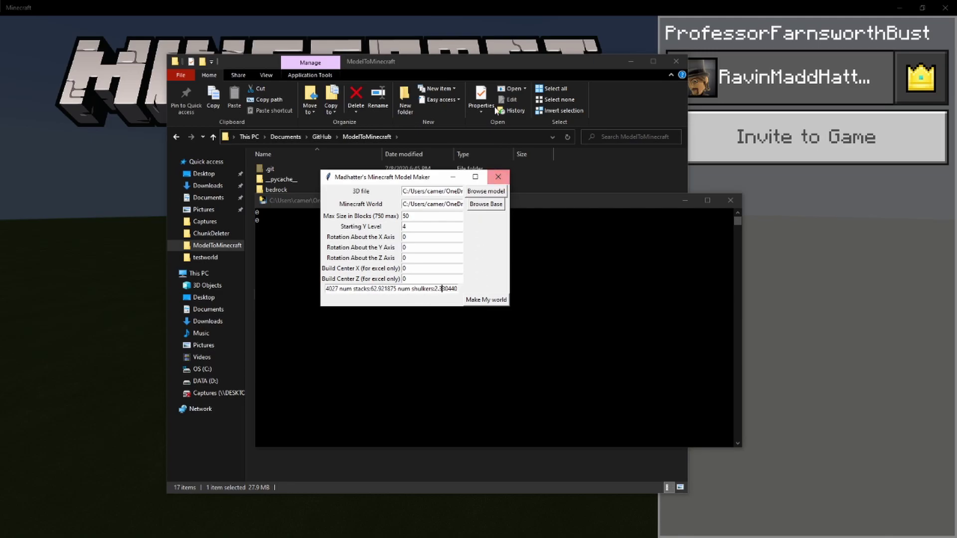
# Import the generated creeper.mcworld from the ModelToMinecraft folder into Minecraft.
pyautogui.click(462, 67)
pyautogui.click(329, 426)
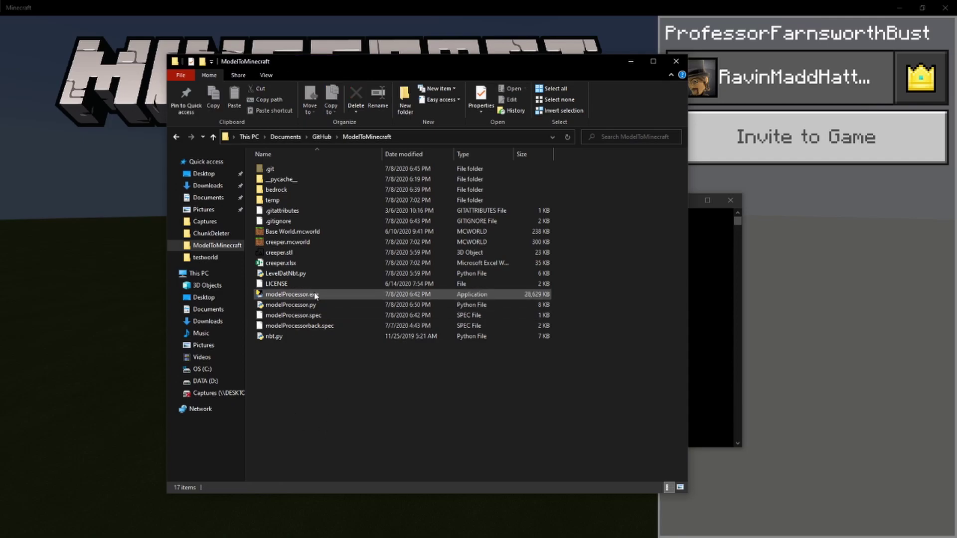
pyautogui.click(294, 243)
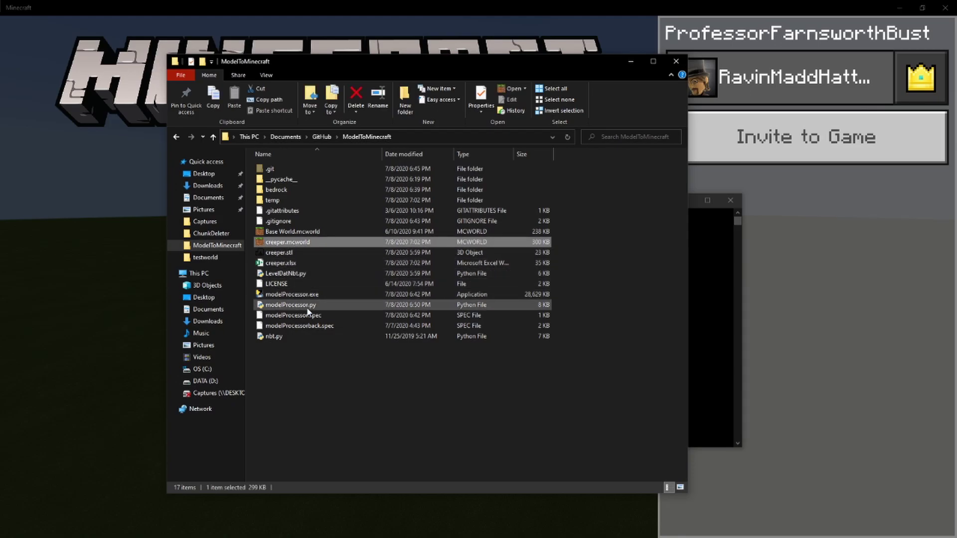
pyautogui.click(288, 252)
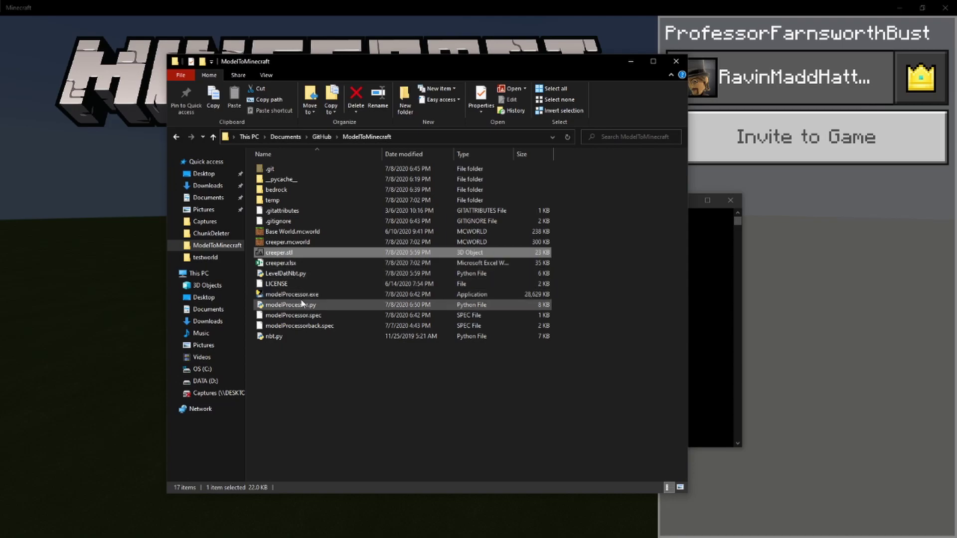
pyautogui.doubleClick(288, 243)
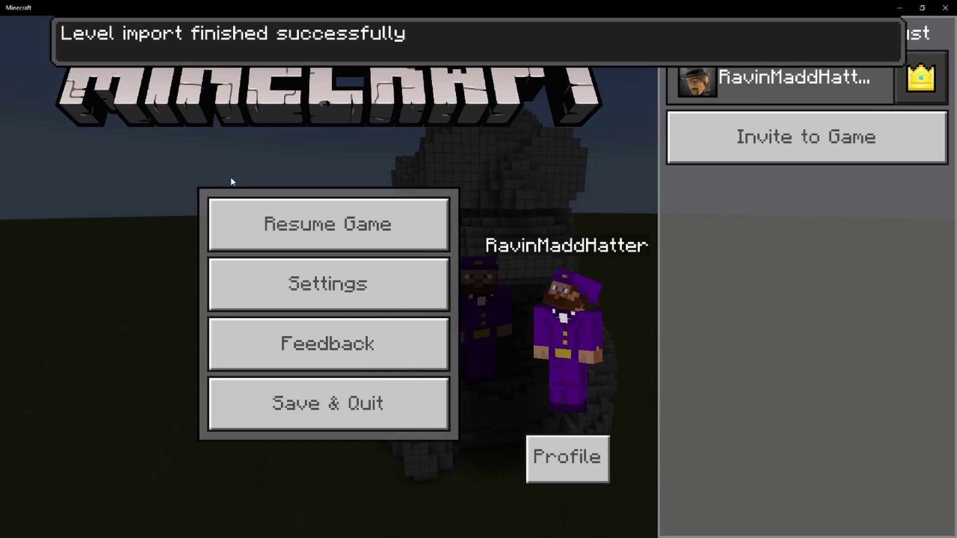
# Save and quit the current world, and open the imported creeper world.
pyautogui.click(317, 405)
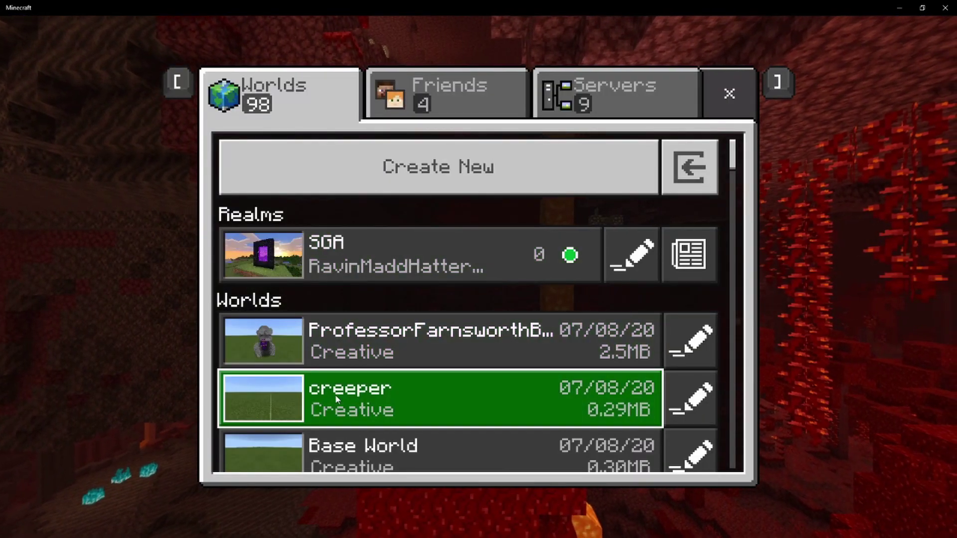
pyautogui.scroll(-1, 335, 394)
pyautogui.click(345, 363)
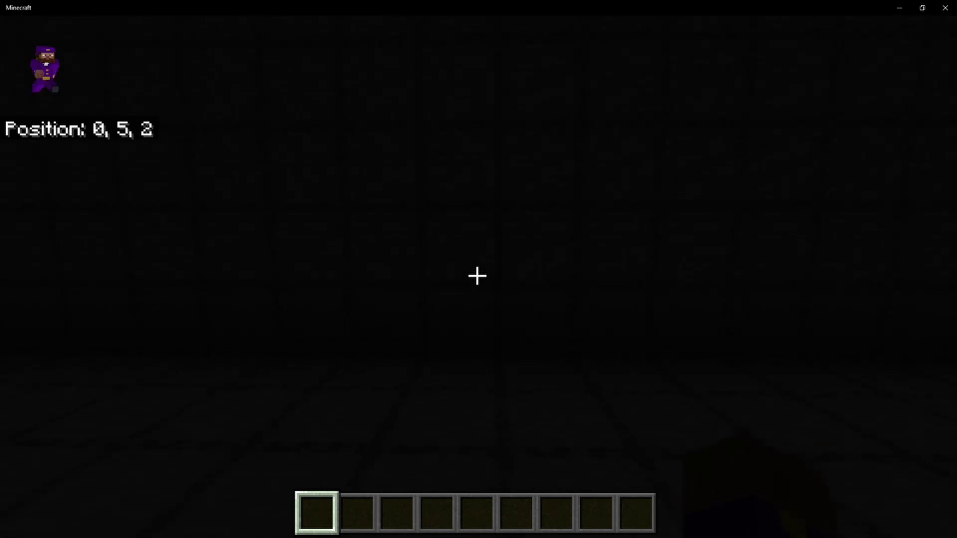
# Break an exit through the hollow model's wall, pick its Smooth Stone block and patch the opening from outside.
pyautogui.press('w')
pyautogui.click(477, 275)
pyautogui.click(477, 276)
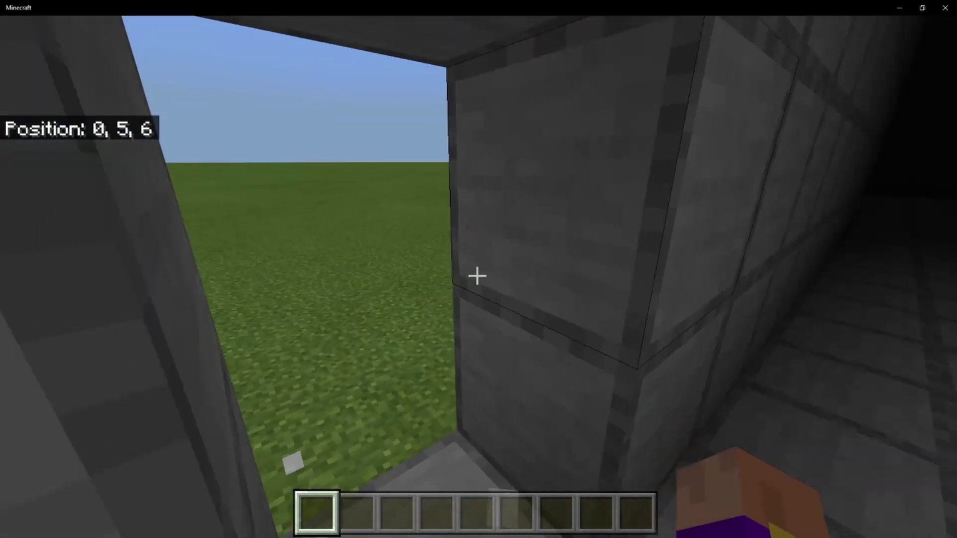
pyautogui.press('w')
pyautogui.middleClick(477, 275)
pyautogui.rightClick(477, 276)
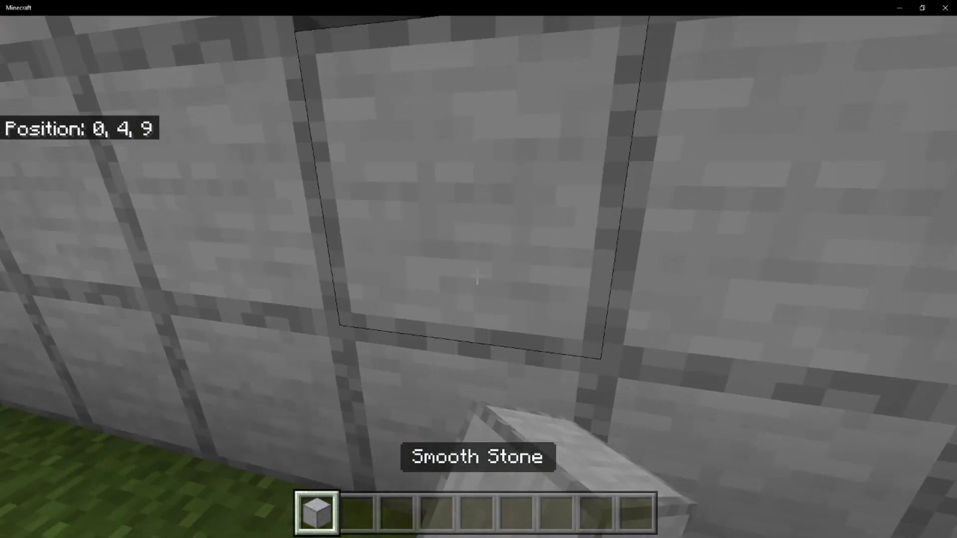
# Fly around the creeper model to examine its shape and orientation from all sides.
pyautogui.press('space')
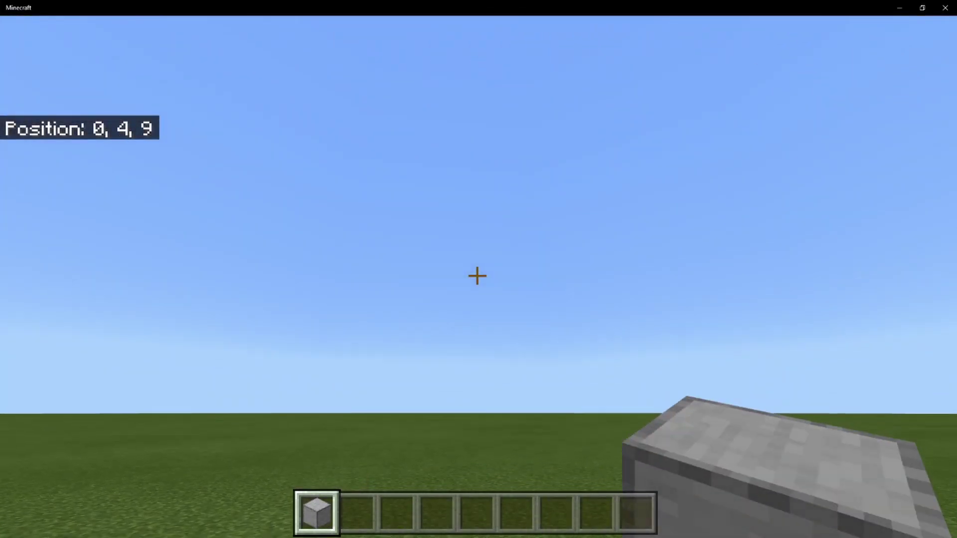
pyautogui.press('w')
pyautogui.press('space')
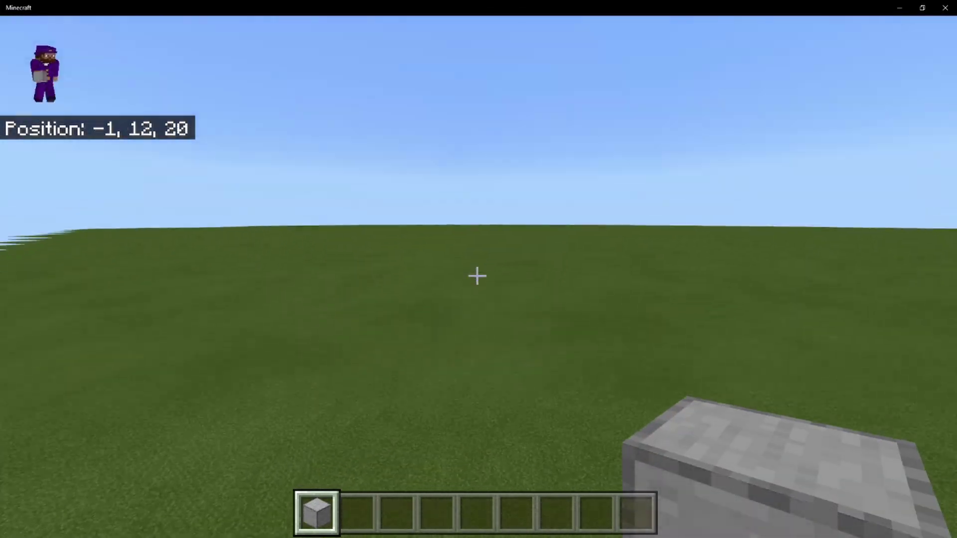
pyautogui.press('w')
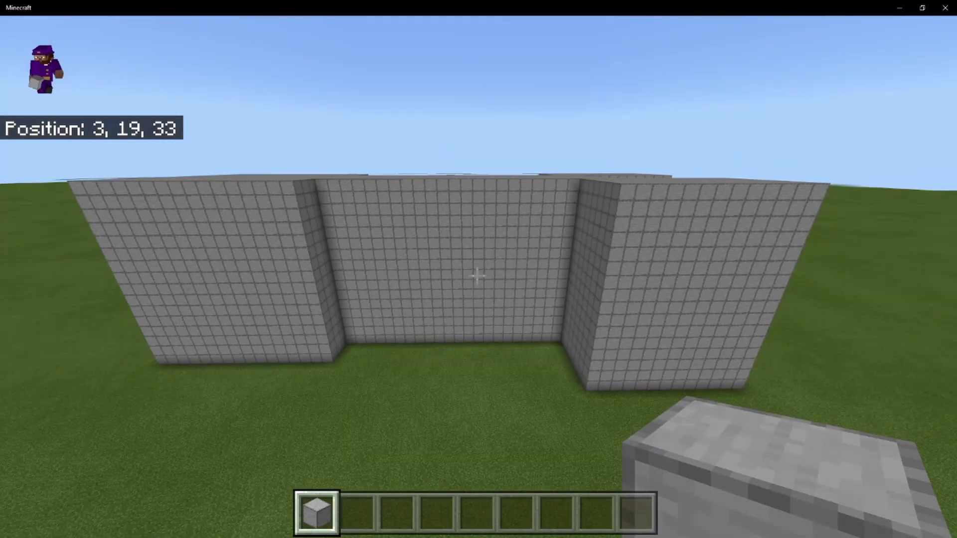
pyautogui.press('s')
pyautogui.press('w')
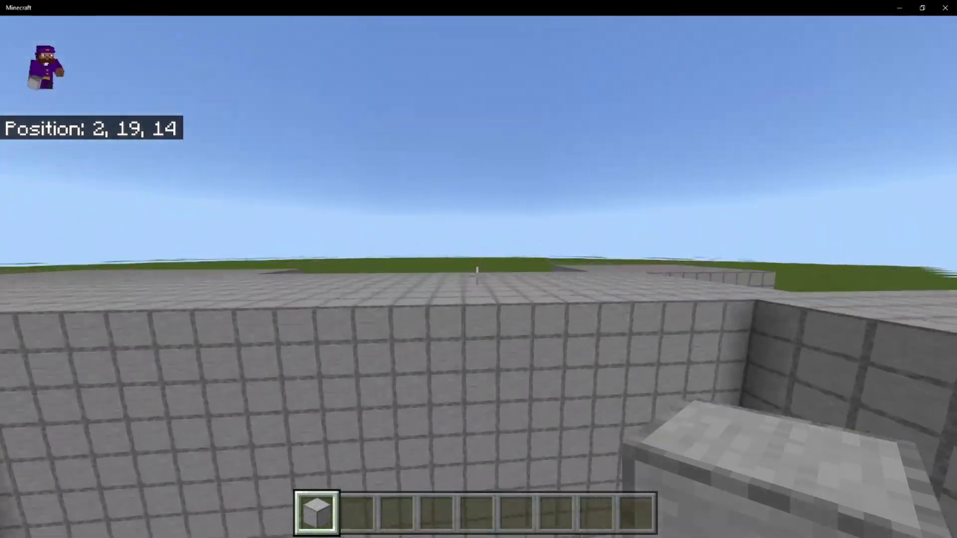
pyautogui.press('space')
pyautogui.press('w')
pyautogui.press('shift')
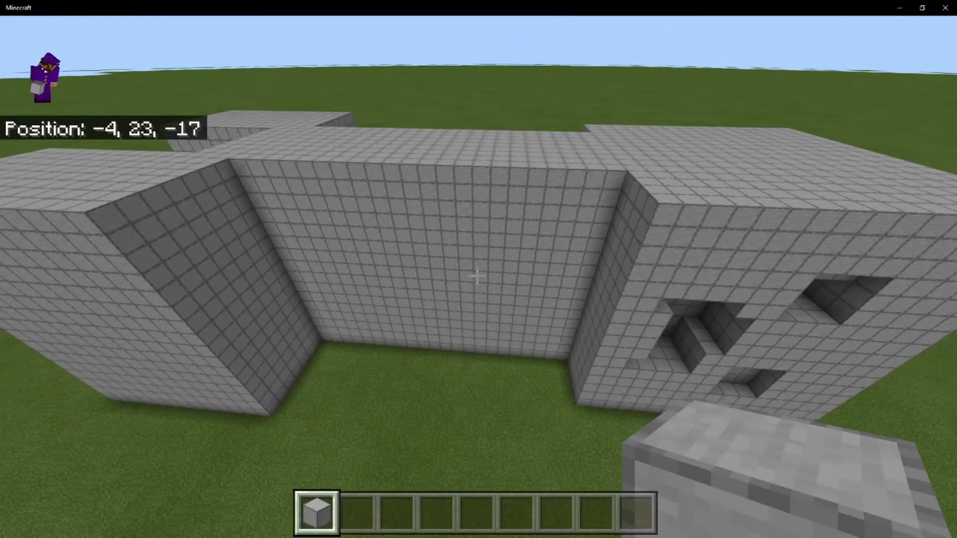
pyautogui.press('s')
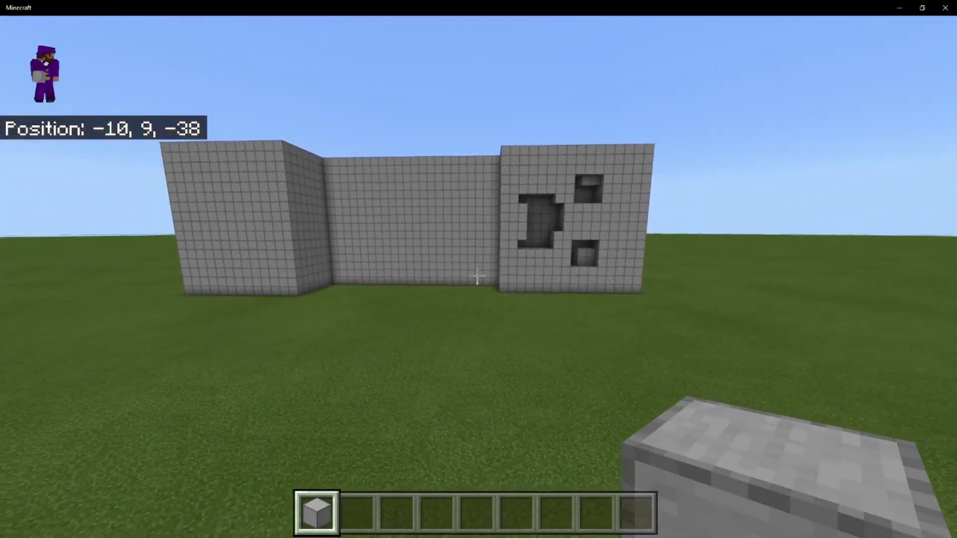
pyautogui.press('w')
pyautogui.press('w')
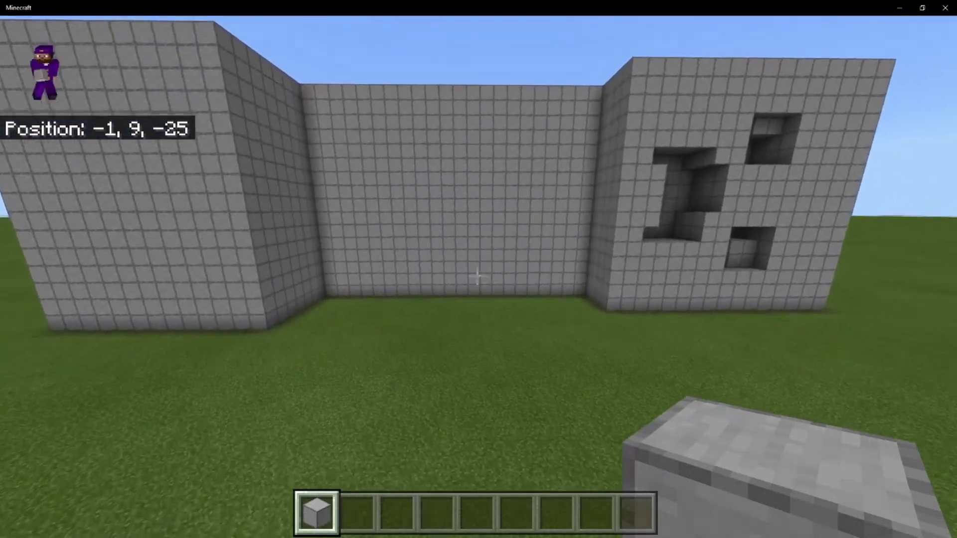
pyautogui.press('shift')
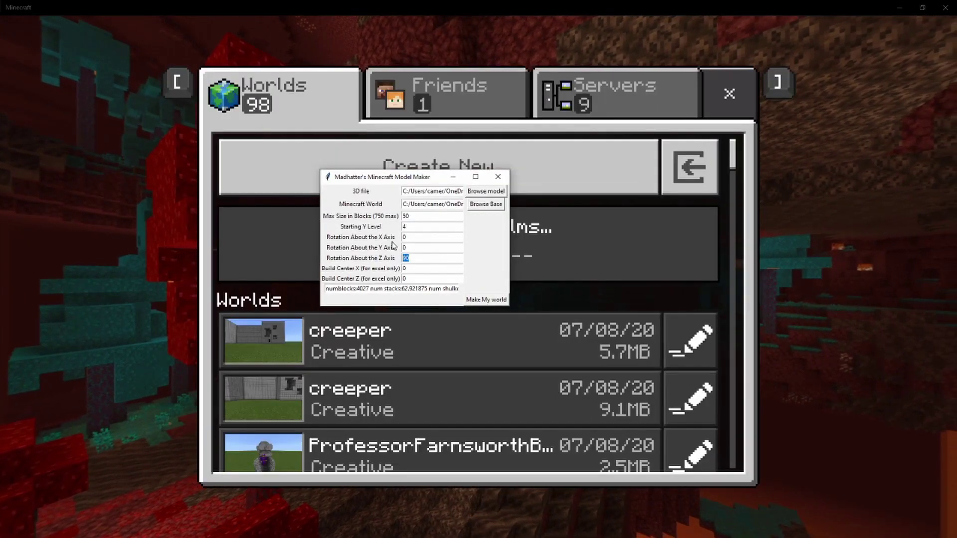
# Regenerate the creeper world with rotation 90 about the X axis and 0 about the Z axis, and return to its folder.
pyautogui.write('0')
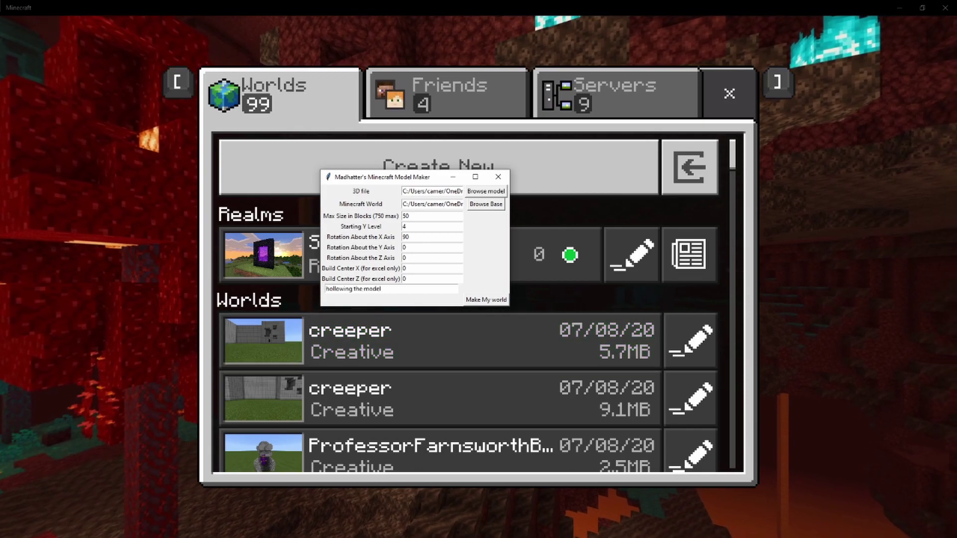
pyautogui.hotkey('alt', 'Tab')
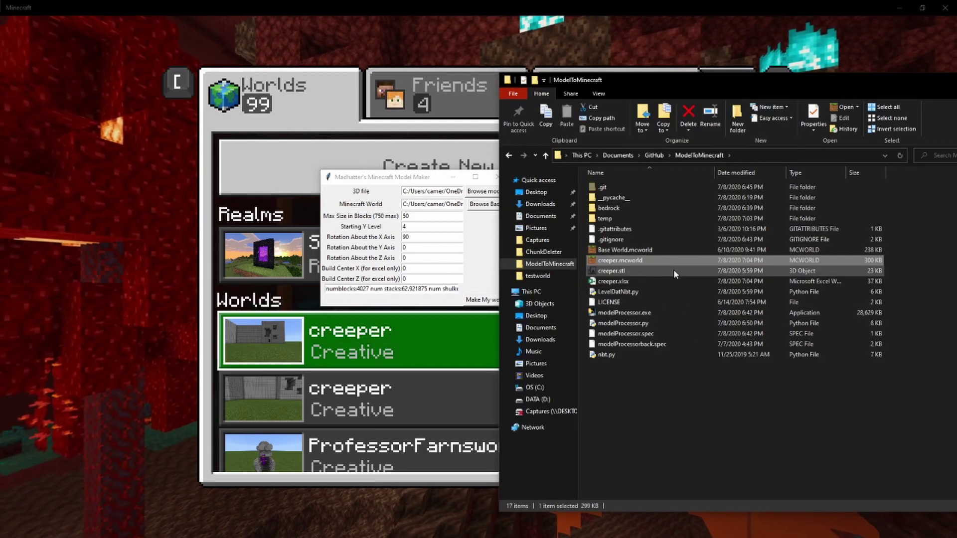
# Import the regenerated creeper.mcworld, open the new creeper world and move outside the model to check its orientation.
pyautogui.doubleClick(640, 264)
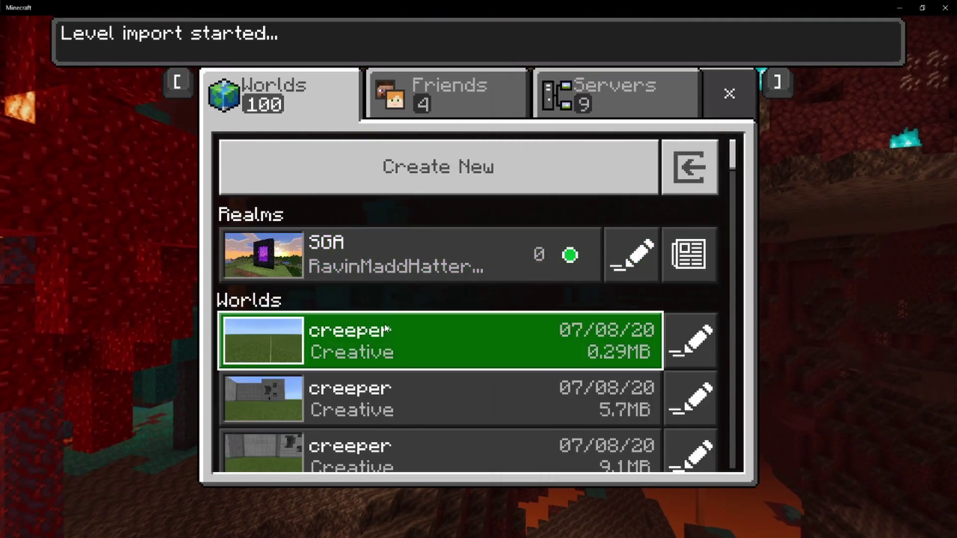
pyautogui.click(393, 349)
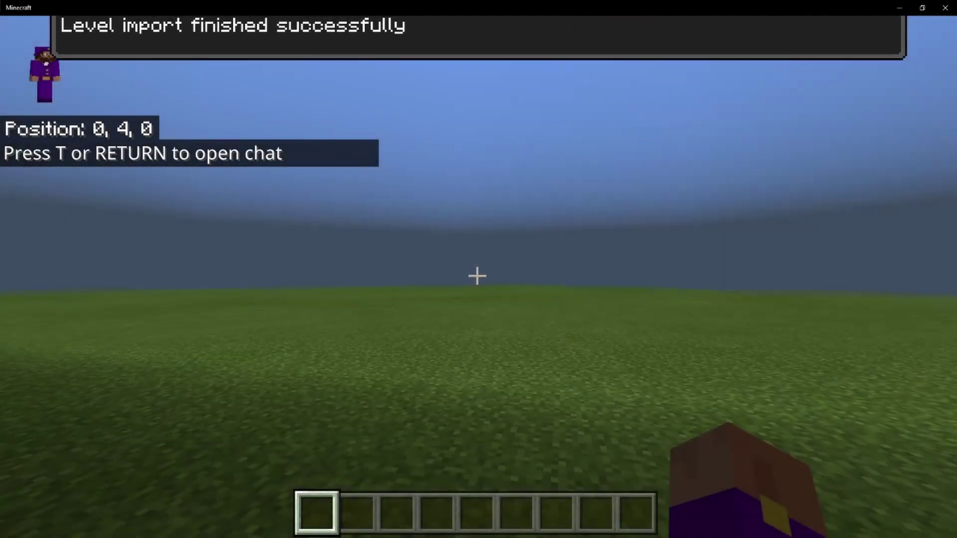
pyautogui.press('w')
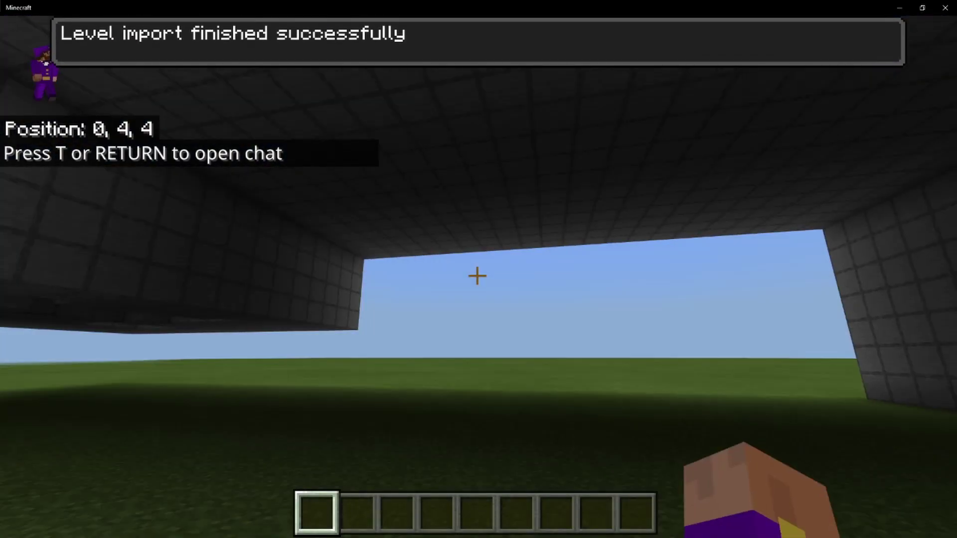
pyautogui.press('s')
pyautogui.press('space')
pyautogui.press('space')
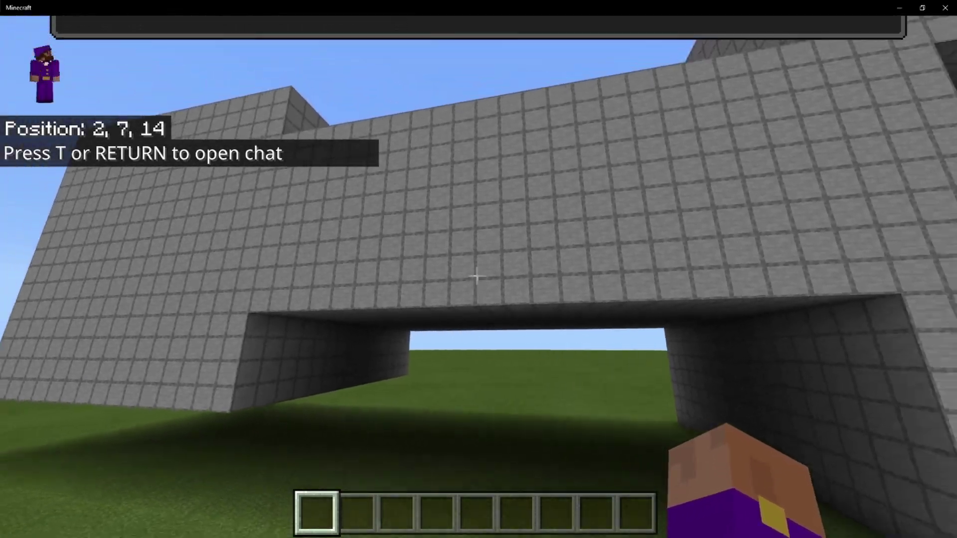
pyautogui.press('d')
pyautogui.press('s')
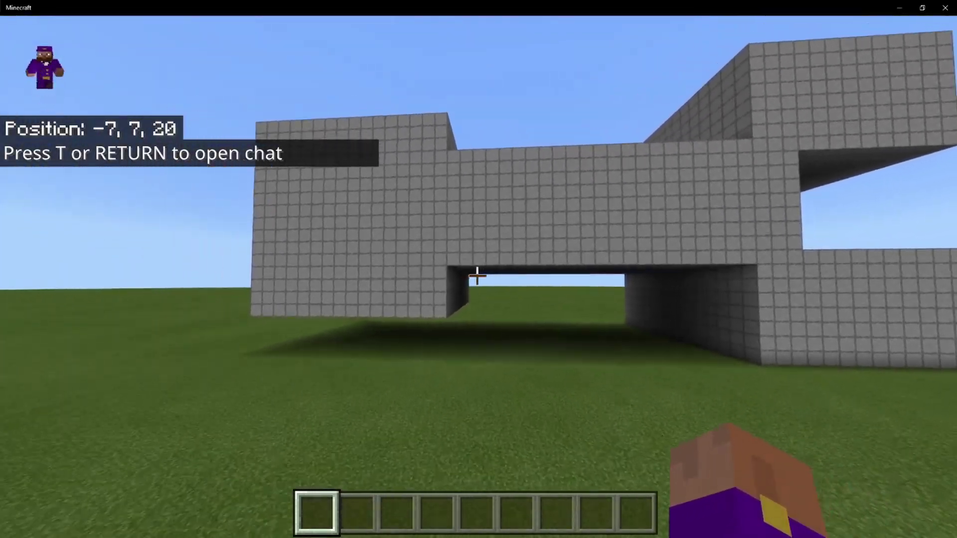
# Leave the world, regenerate the model with rotation 0 about the X axis and 90 about the Y axis, and import creeper.mcworld.
pyautogui.press('Escape')
pyautogui.press('Down')
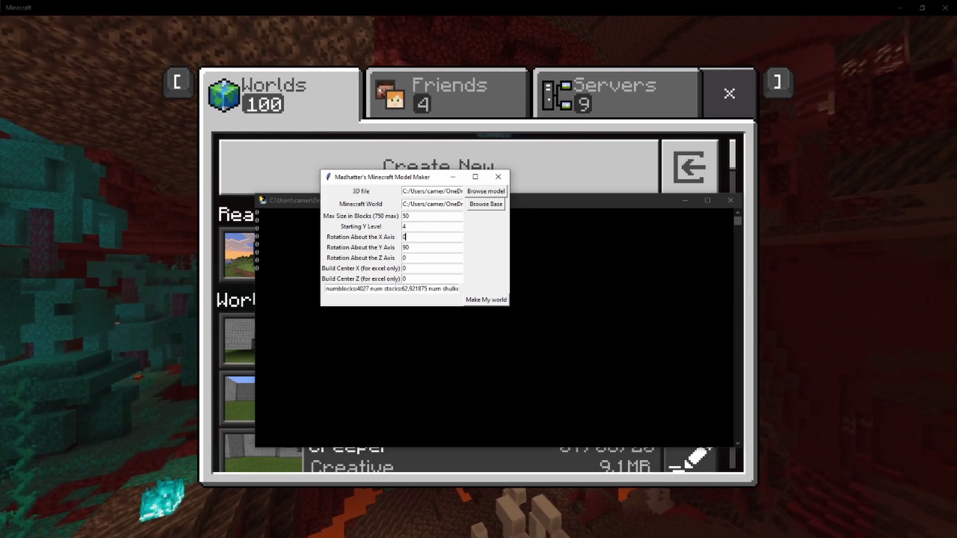
pyautogui.hotkey('alt', 'Tab')
pyautogui.click(697, 434)
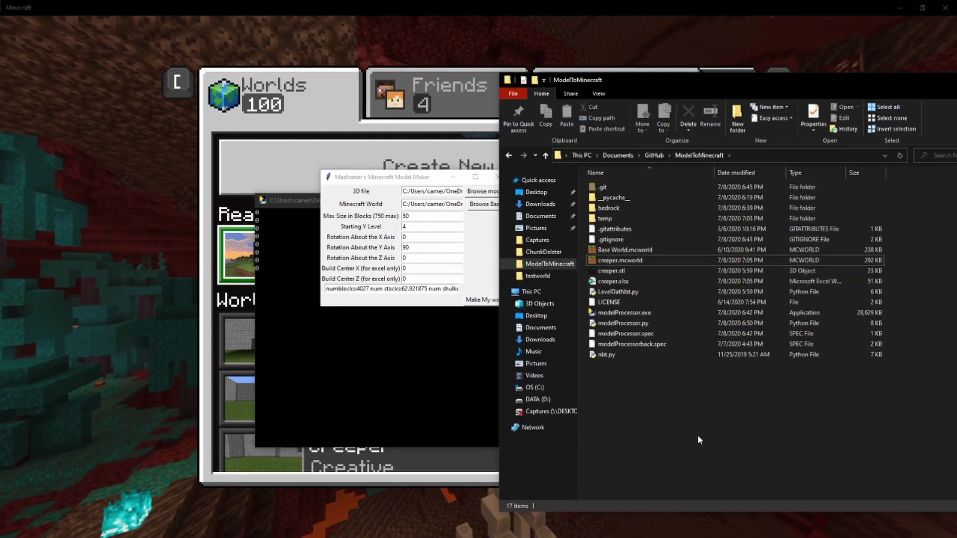
pyautogui.doubleClick(627, 262)
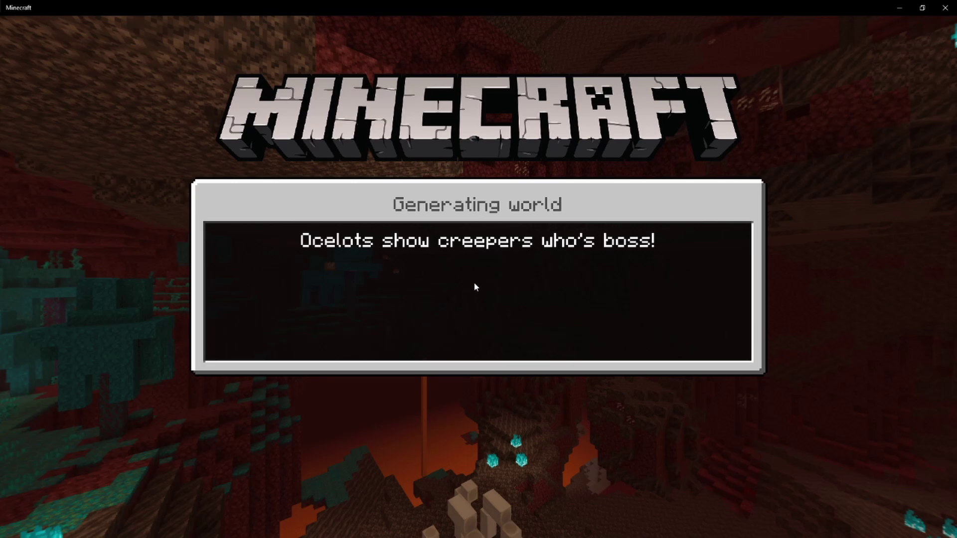
# Fly around the newly imported creeper model from its base up to its face to examine its orientation.
pyautogui.press('s')
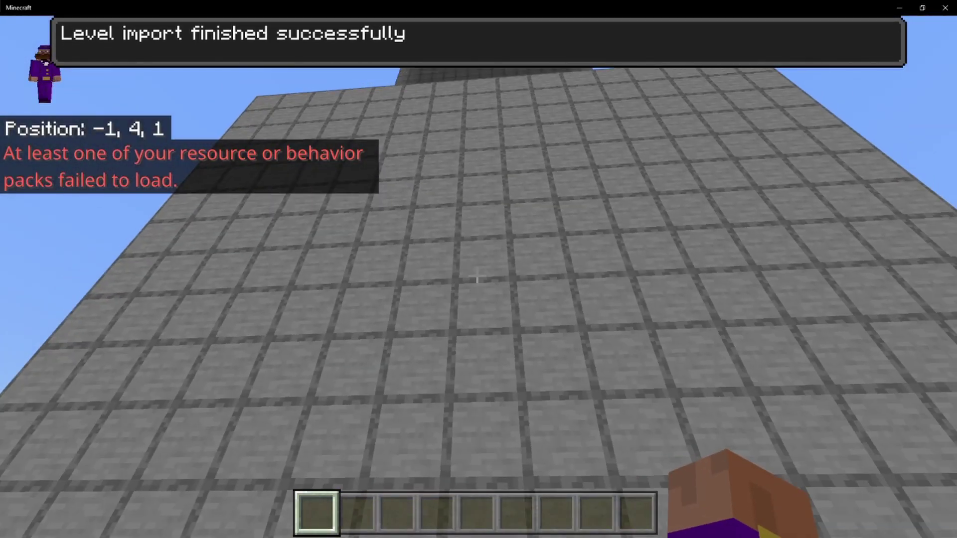
pyautogui.press('w')
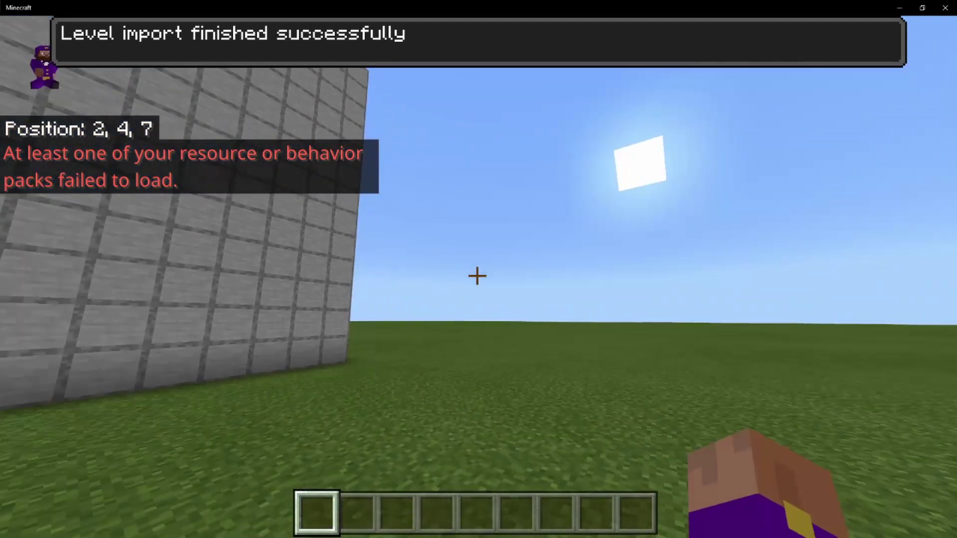
pyautogui.press('w')
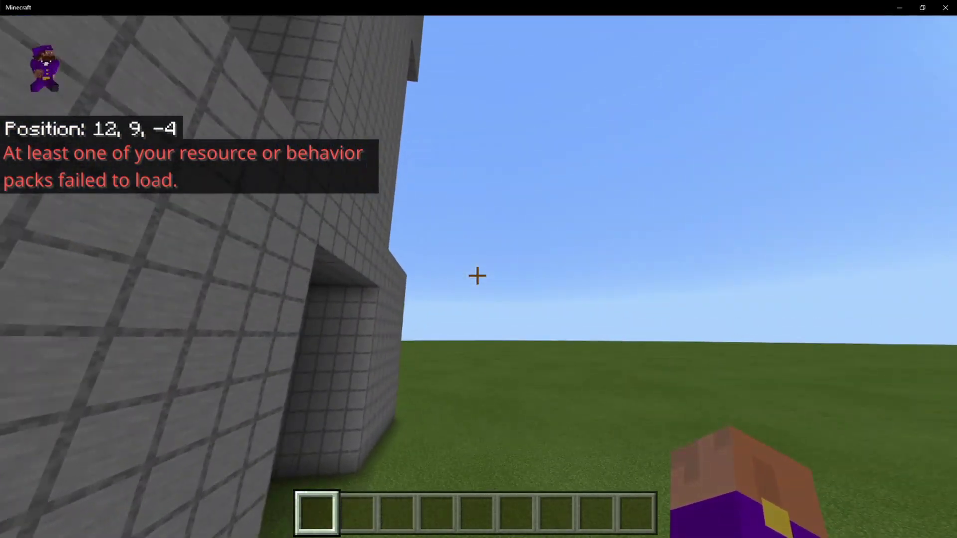
pyautogui.press('w')
pyautogui.press('space')
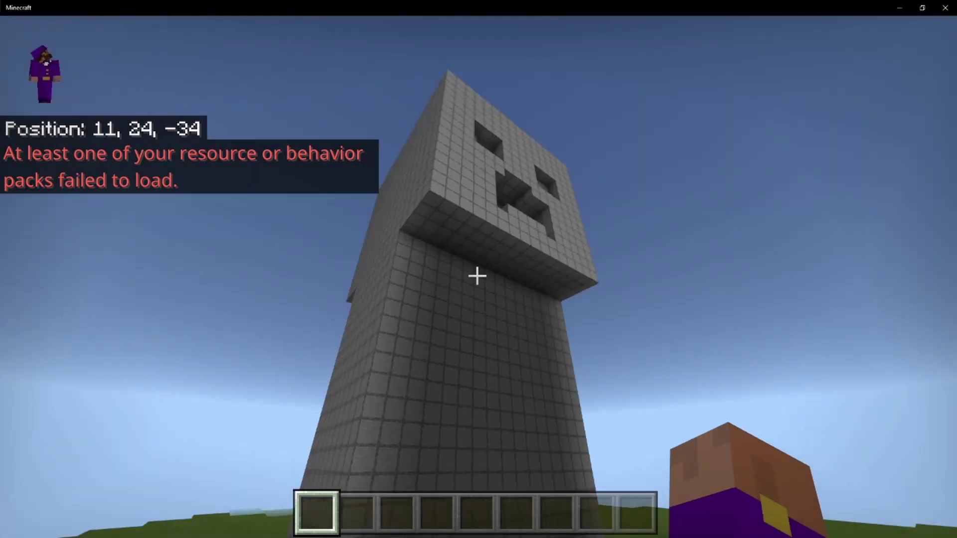
pyautogui.press('s')
pyautogui.press('d')
pyautogui.press('space')
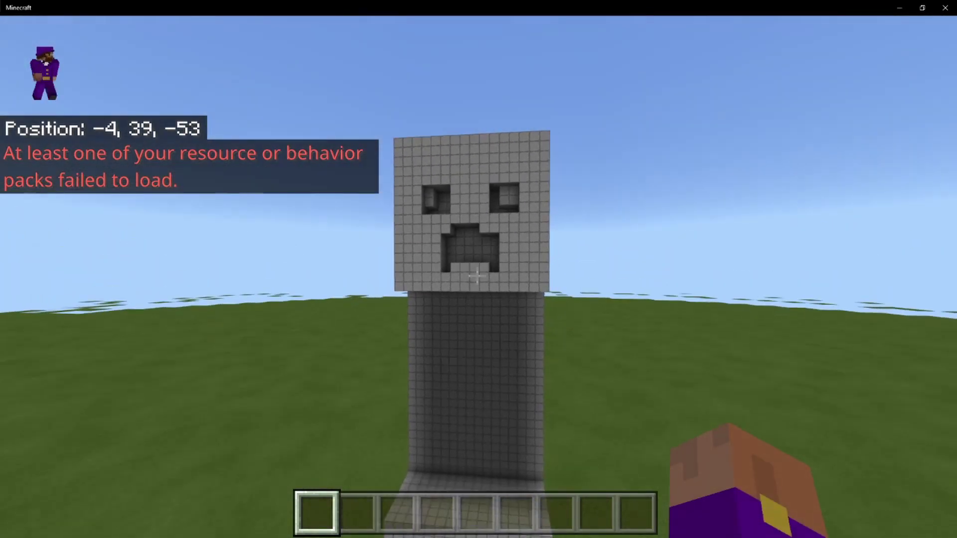
pyautogui.press('a')
pyautogui.press('w')
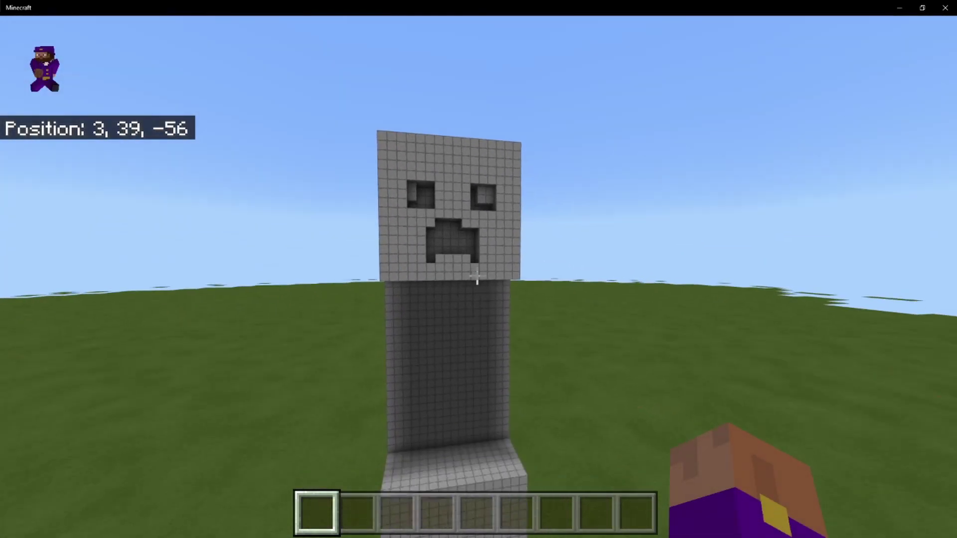
pyautogui.press('w')
pyautogui.press('space')
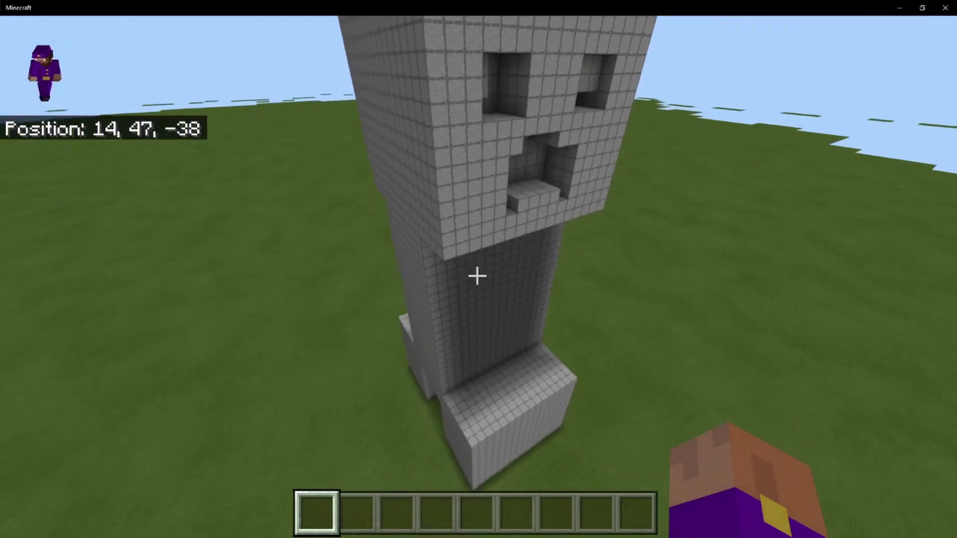
# Leave the world and regenerate the creeper model with a rotation of 45 about the Z axis.
pyautogui.press('Escape')
pyautogui.click(376, 411)
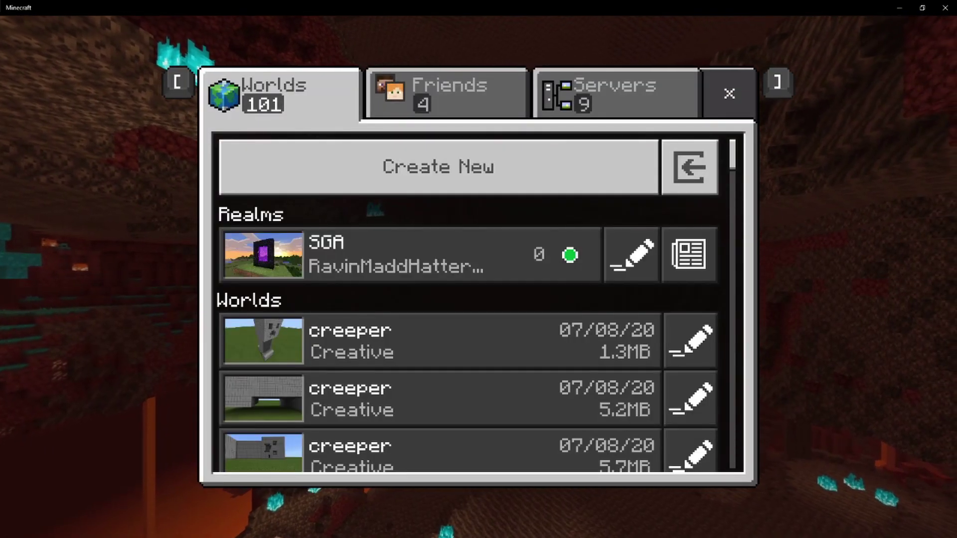
pyautogui.hotkey('alt', 'Tab')
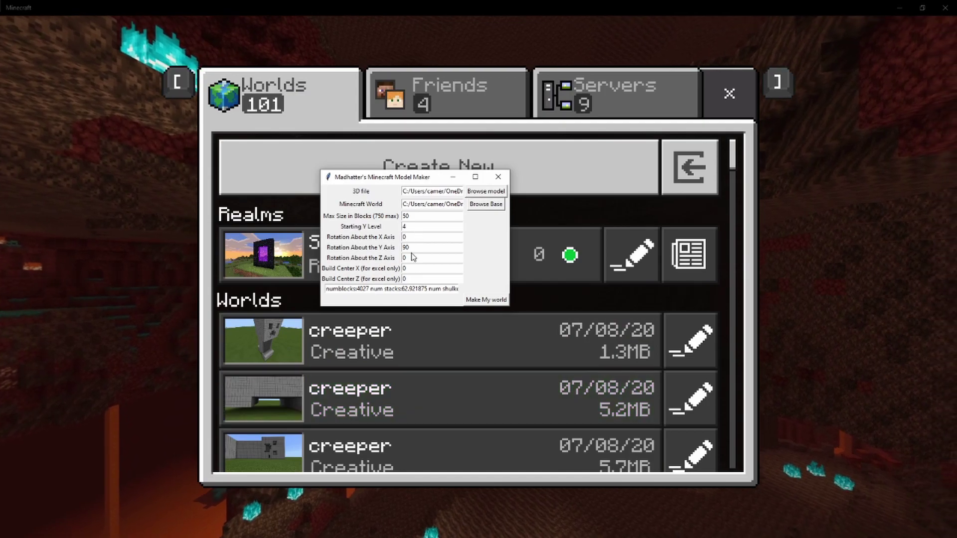
pyautogui.doubleClick(428, 258)
pyautogui.write('45')
pyautogui.click(486, 299)
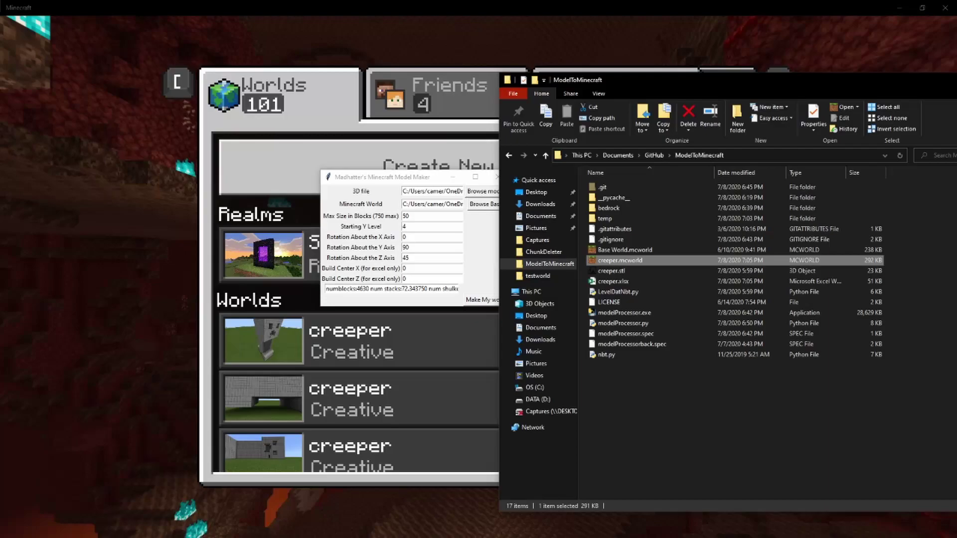
# Import the new creeper.mcworld, open the creeper world and fly out from the model's base.
pyautogui.doubleClick(628, 261)
pyautogui.click(342, 349)
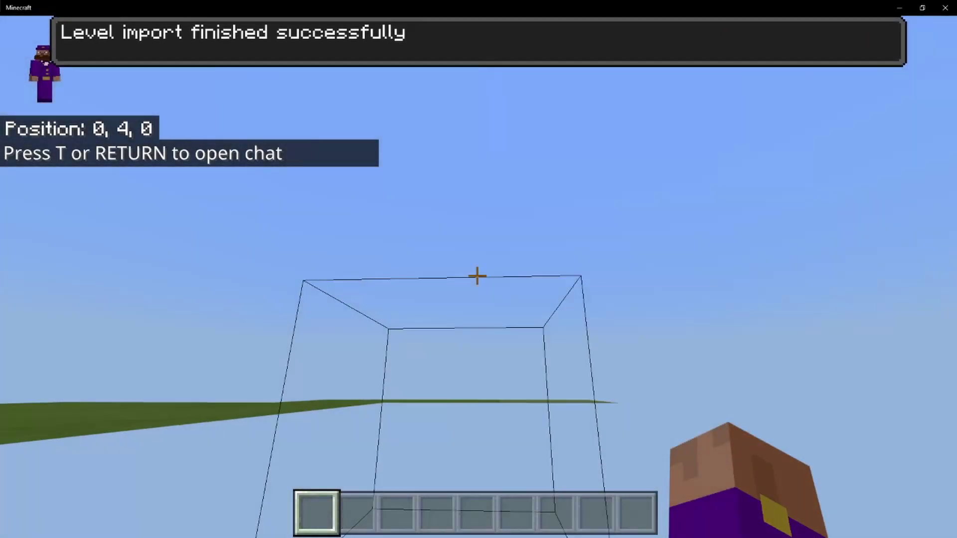
pyautogui.press('w')
pyautogui.press('s')
pyautogui.press('space')
pyautogui.press('space')
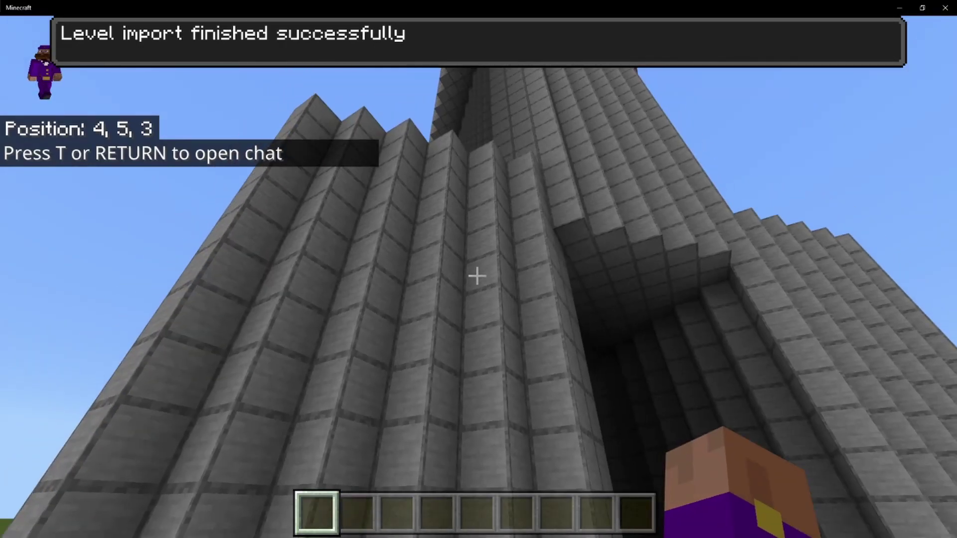
pyautogui.press('w')
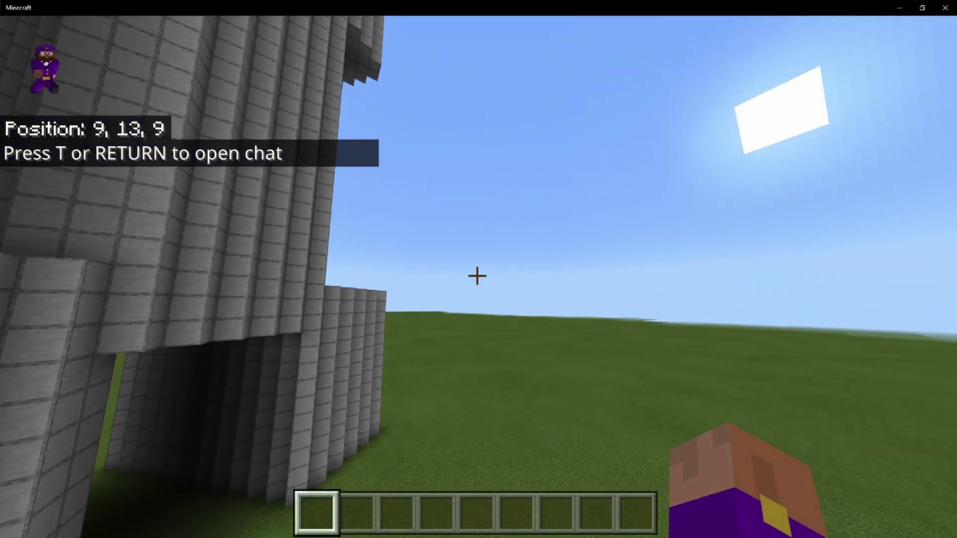
pyautogui.press('w')
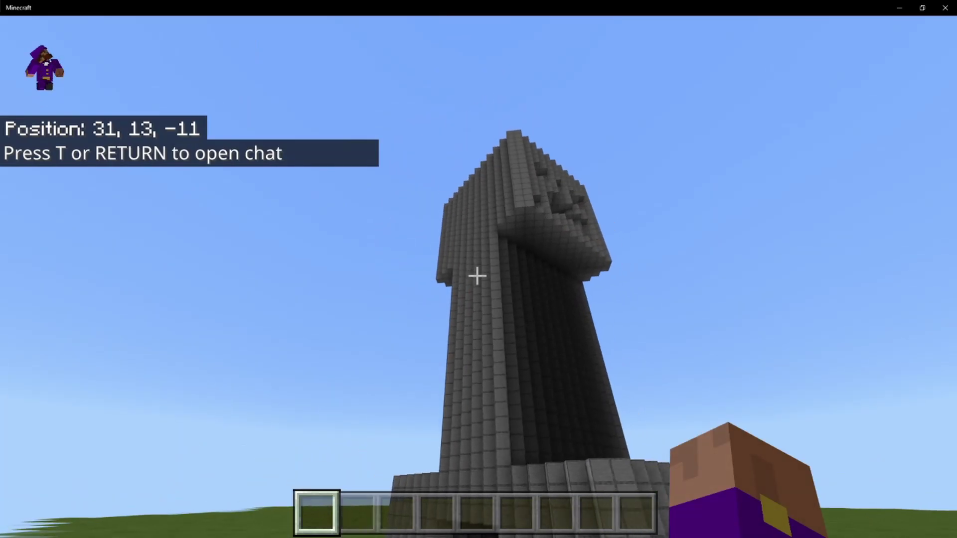
# Fly up to the creeper's face and around its body to examine how the diagonal rotation shapes the surfaces.
pyautogui.press('w')
pyautogui.press('space')
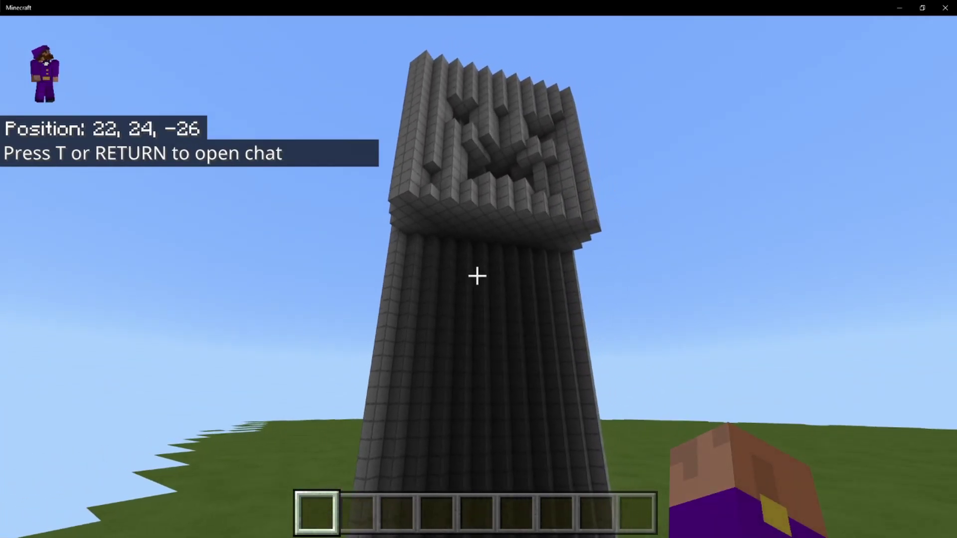
pyautogui.press('s')
pyautogui.press('space')
pyautogui.press('a')
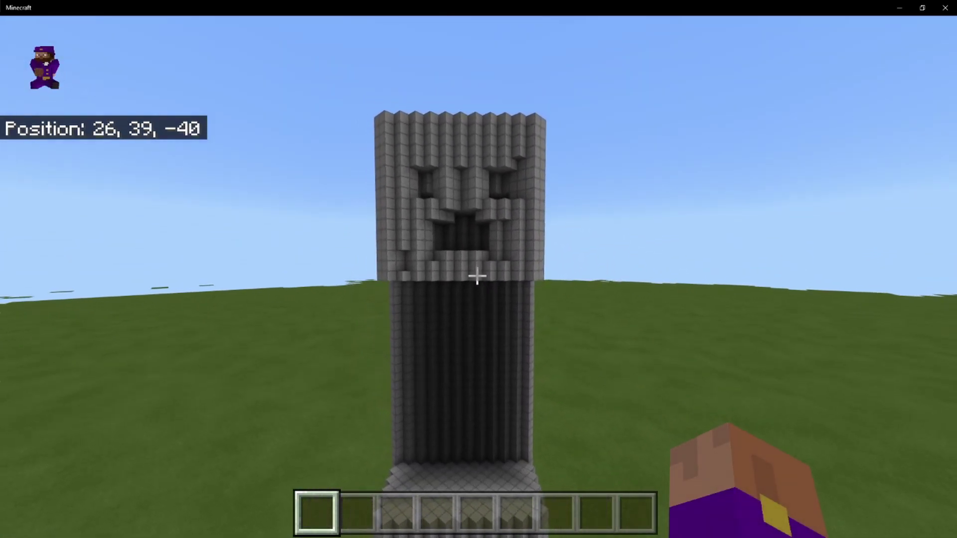
pyautogui.press('w')
pyautogui.press('w')
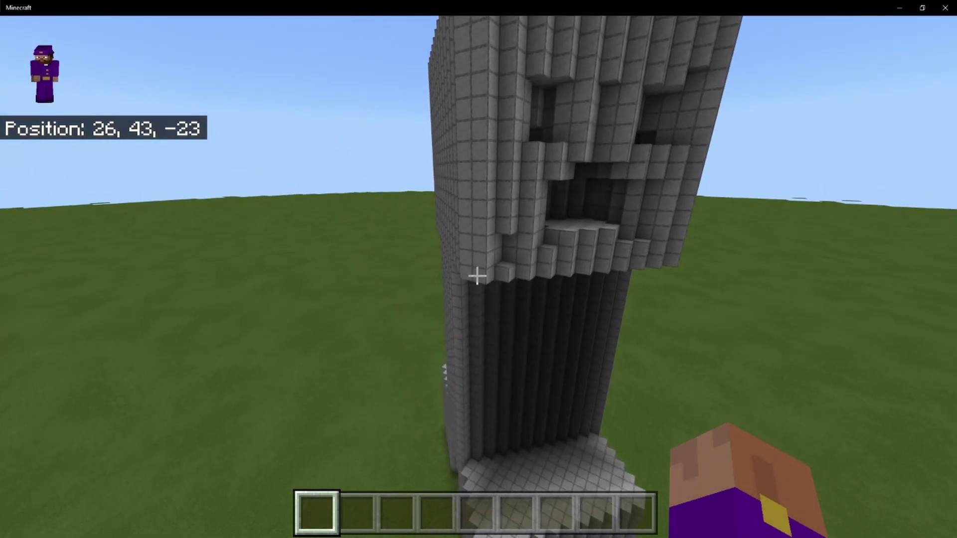
pyautogui.press('d')
pyautogui.press('space')
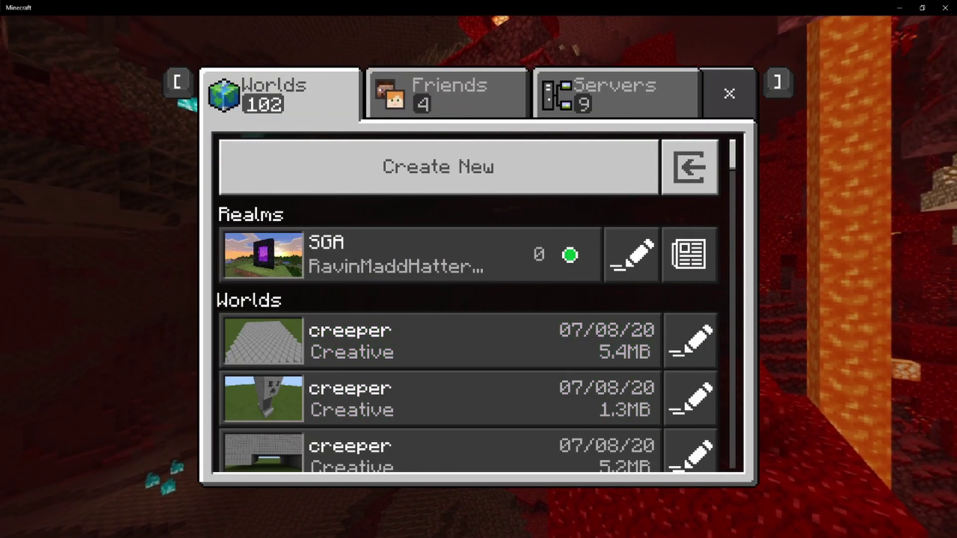
# Regenerate the creeper model with a maximum size of 75 blocks, and import and open the resulting world.
pyautogui.hotkey('alt', 'Tab')
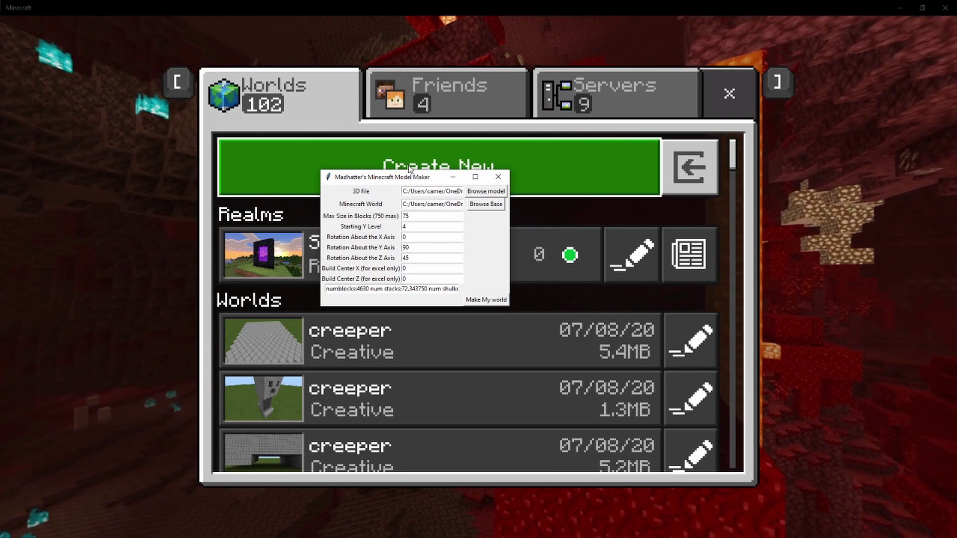
pyautogui.moveTo(412, 215); pyautogui.dragTo(345, 213)
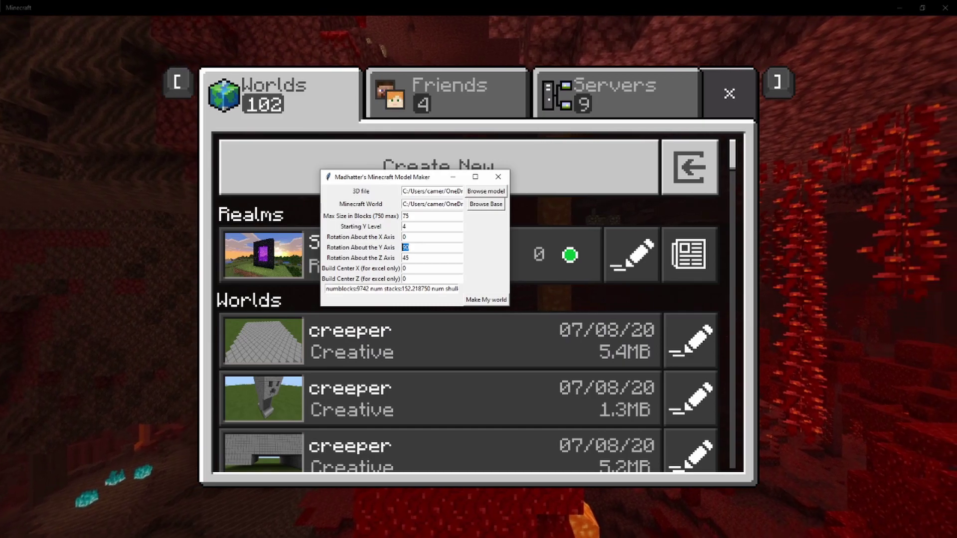
pyautogui.hotkey('alt', 'Tab')
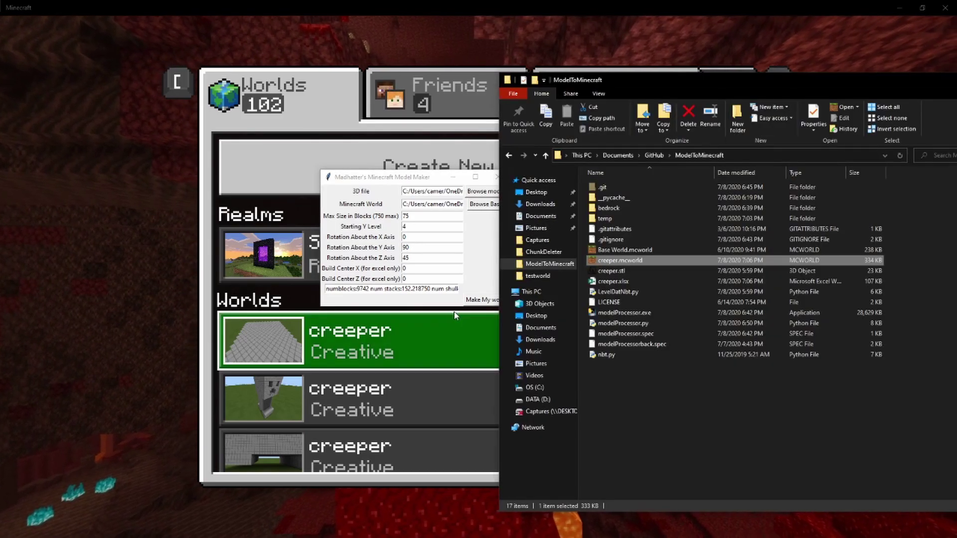
pyautogui.click(730, 411)
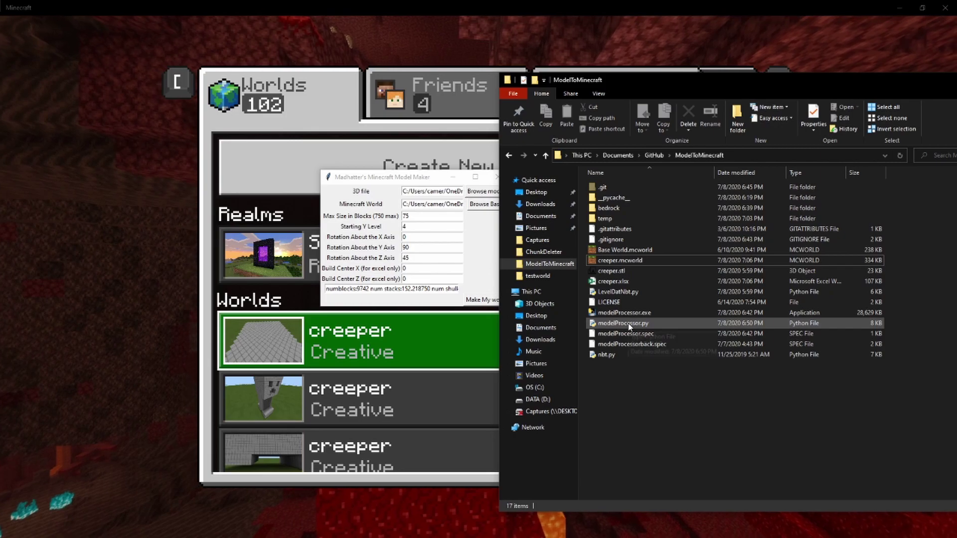
pyautogui.doubleClick(619, 260)
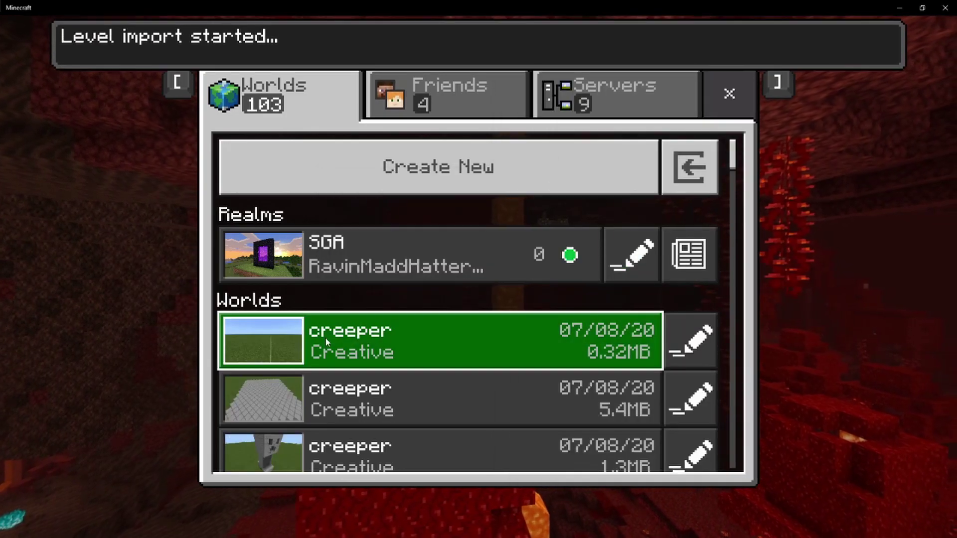
pyautogui.click(327, 341)
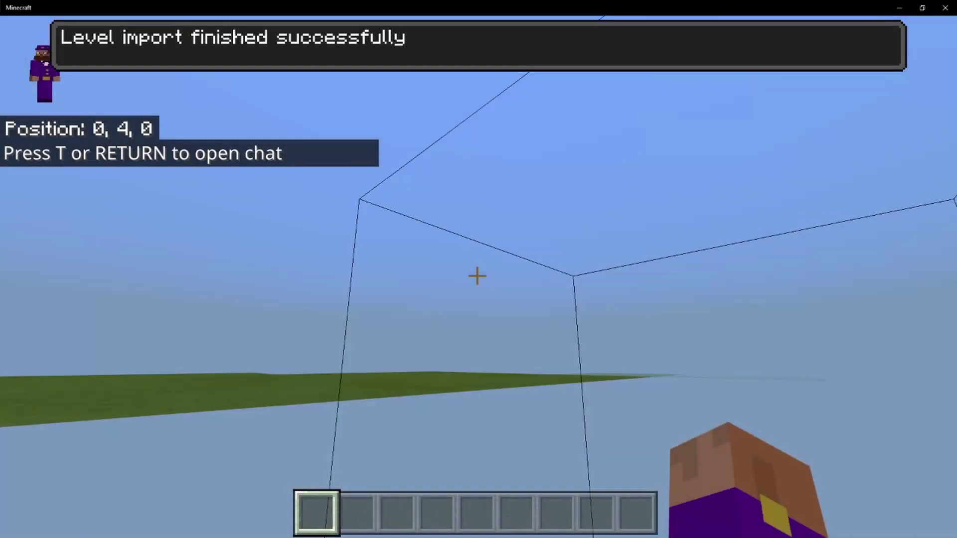
# Fly out from the base of the 75-block creeper and up alongside its legs and body.
pyautogui.press('w')
pyautogui.press('w')
pyautogui.press('space')
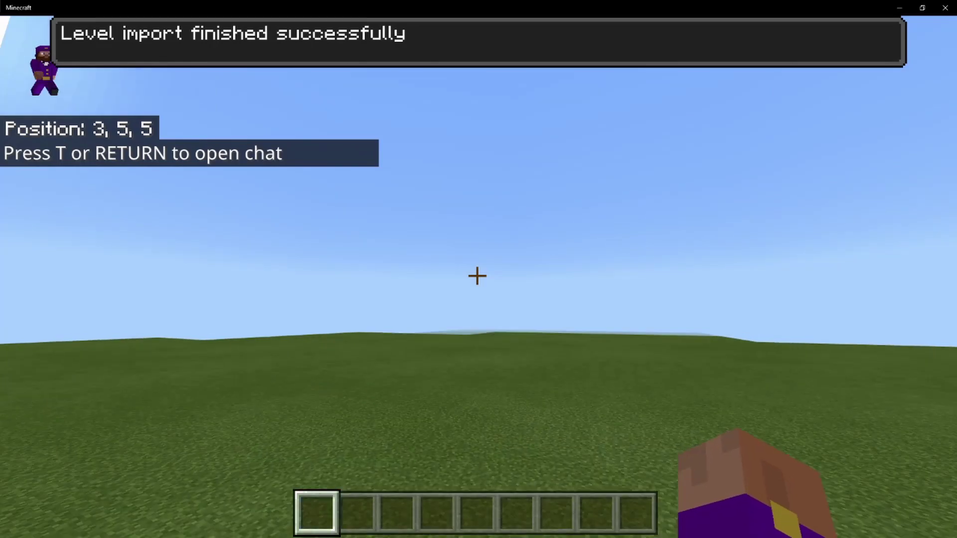
pyautogui.press('s')
pyautogui.press('space')
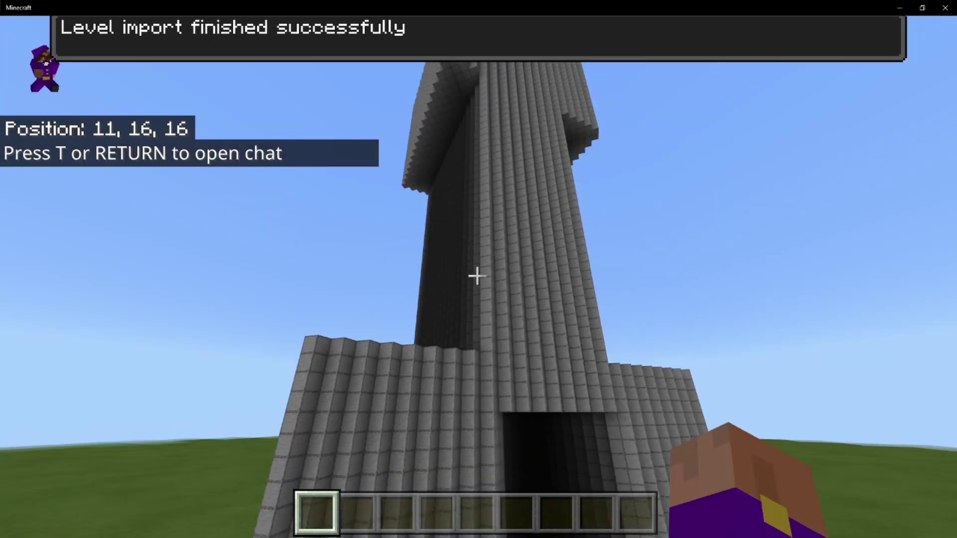
pyautogui.press('w')
pyautogui.press('space')
pyautogui.press('w')
pyautogui.press('space')
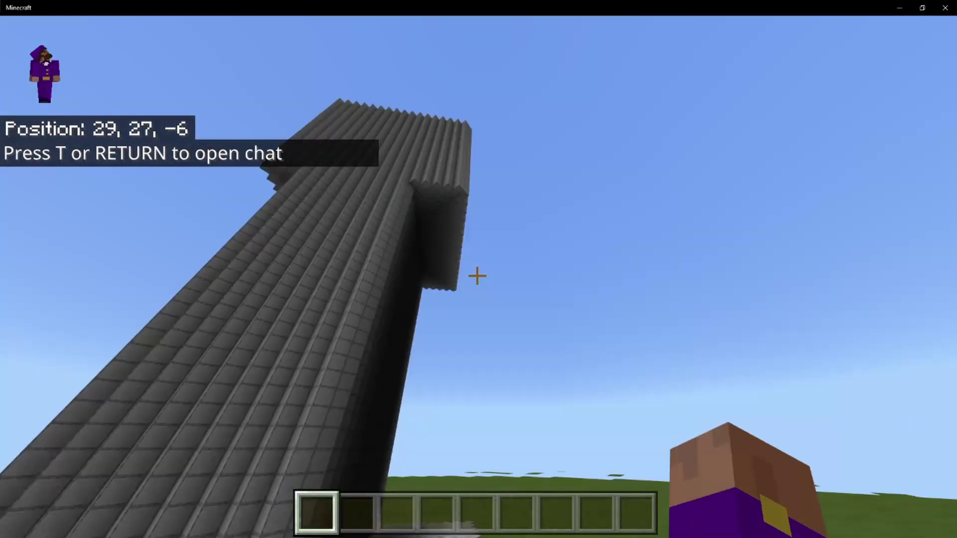
# Fly around to the front of the creeper and rise to head height to examine its face.
pyautogui.press('w')
pyautogui.press('space')
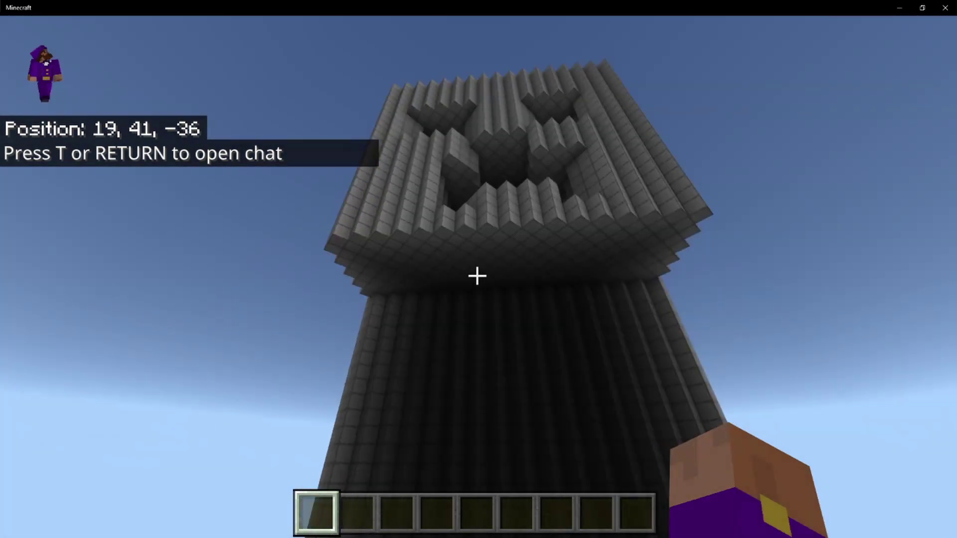
pyautogui.press('w')
pyautogui.press('space')
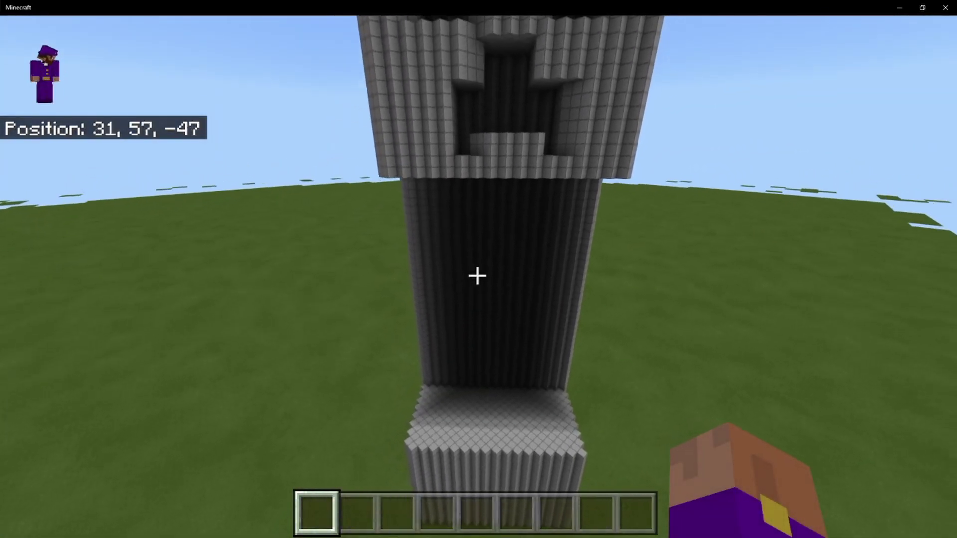
pyautogui.press('space')
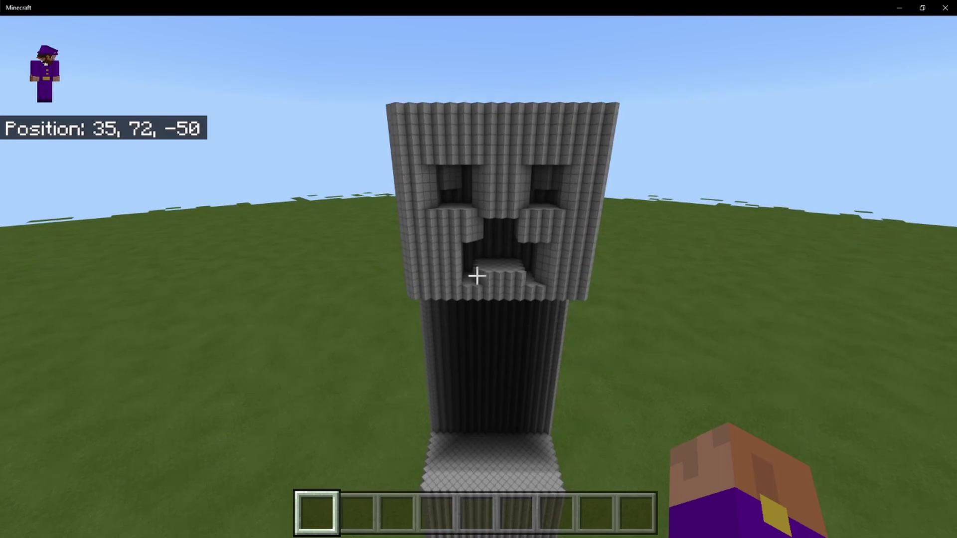
pyautogui.press('w')
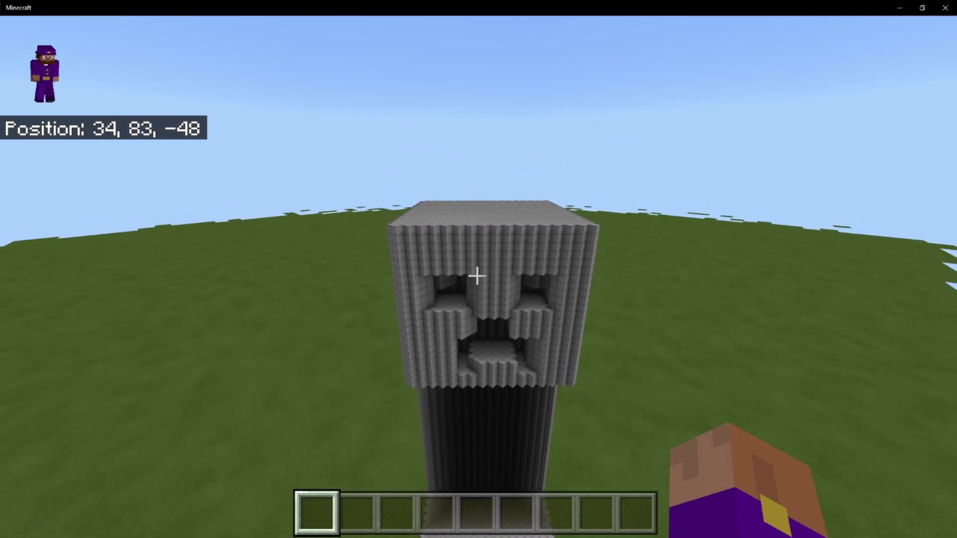
pyautogui.press('Escape')
pyautogui.press('Escape')
# Fly over the top of the head and circle the creeper to view its back, side and front.
pyautogui.press('w')
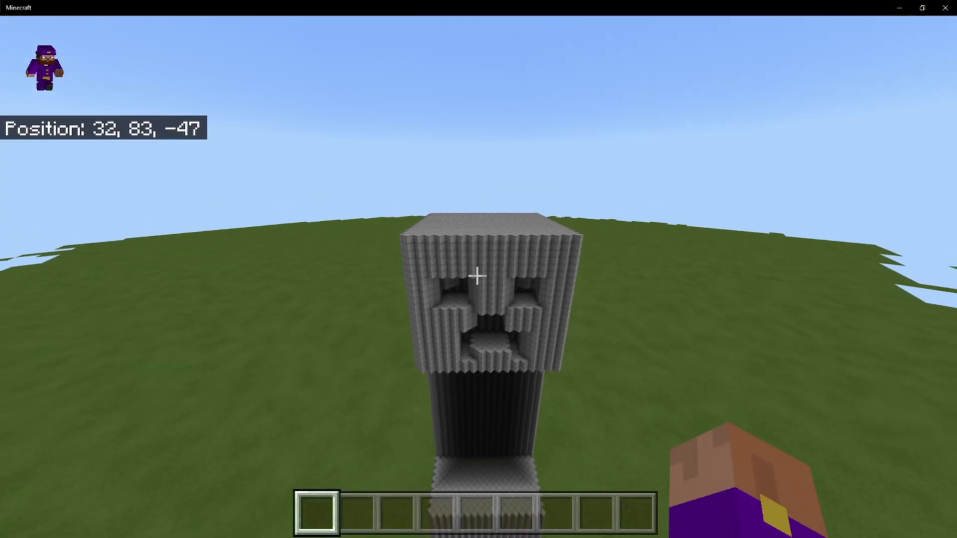
pyautogui.press('w')
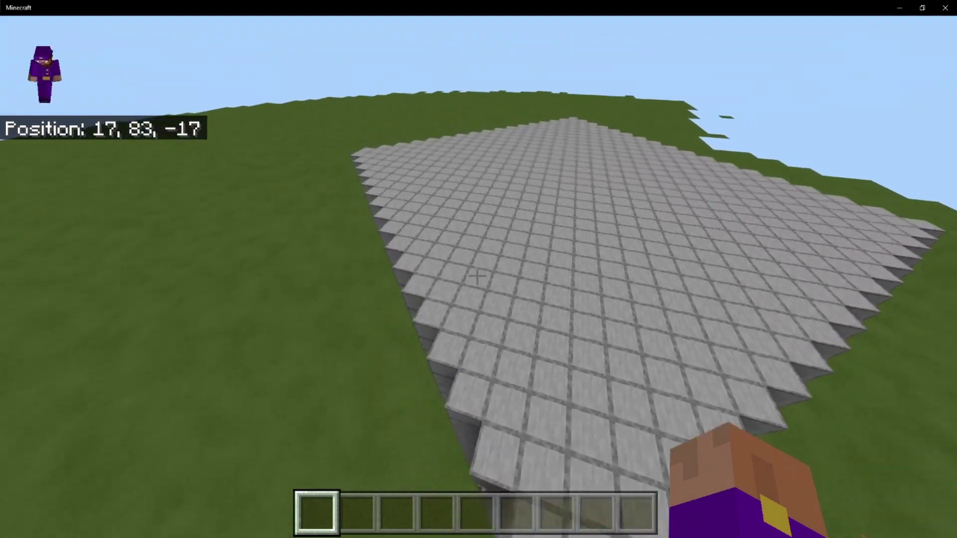
pyautogui.press('shift')
pyautogui.press('space')
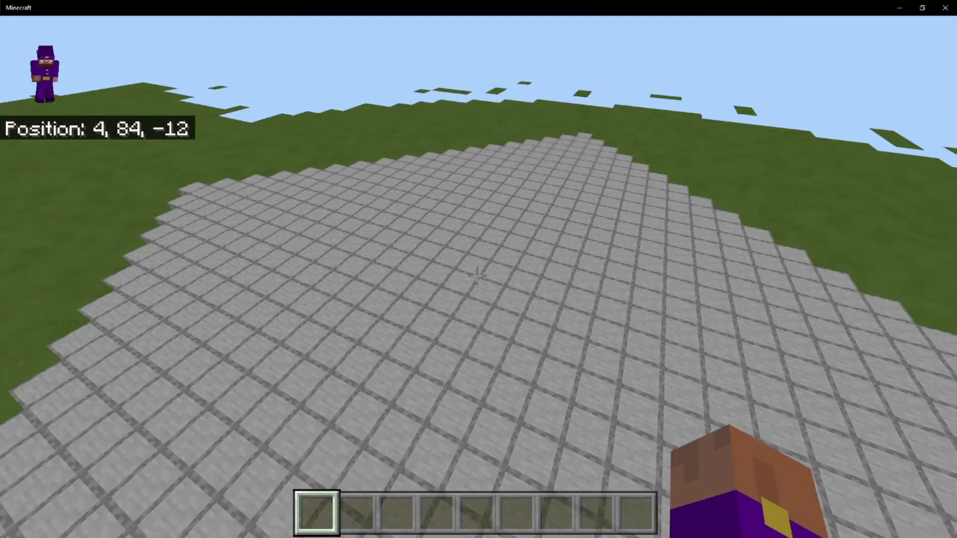
pyautogui.press('w')
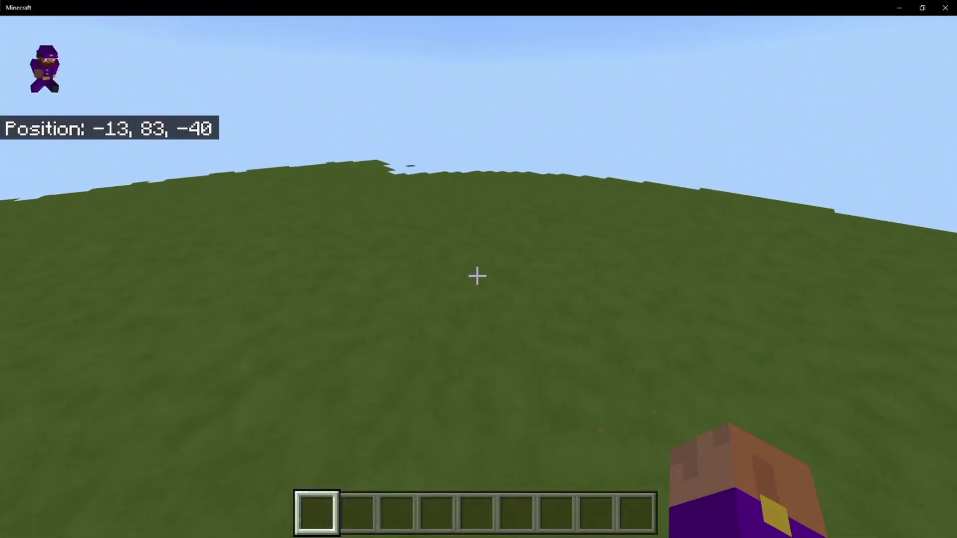
pyautogui.press('w')
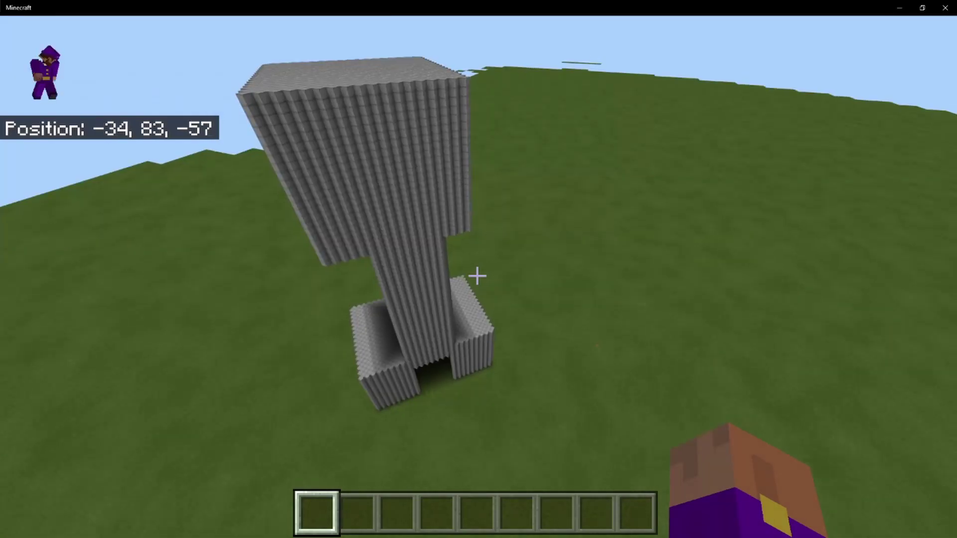
pyautogui.press('w')
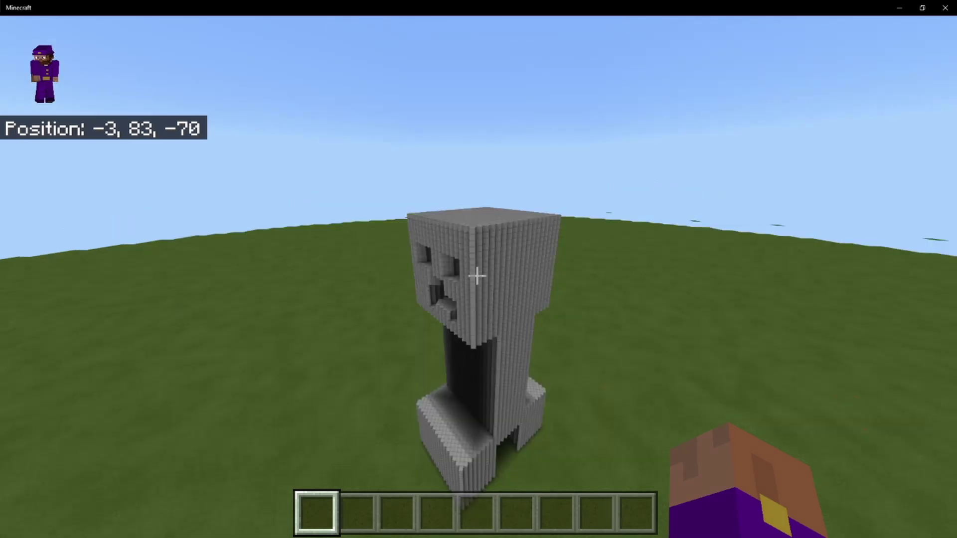
pyautogui.press('w')
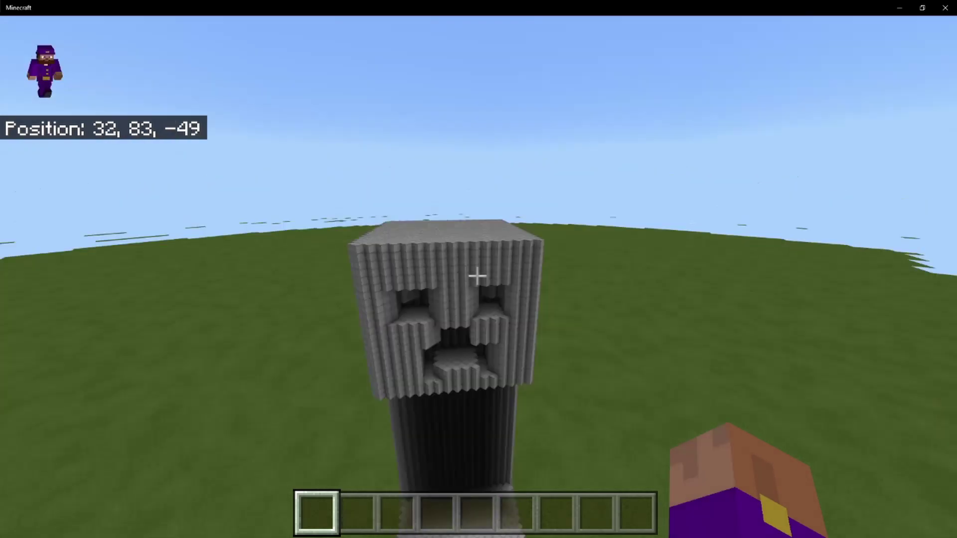
pyautogui.press('w')
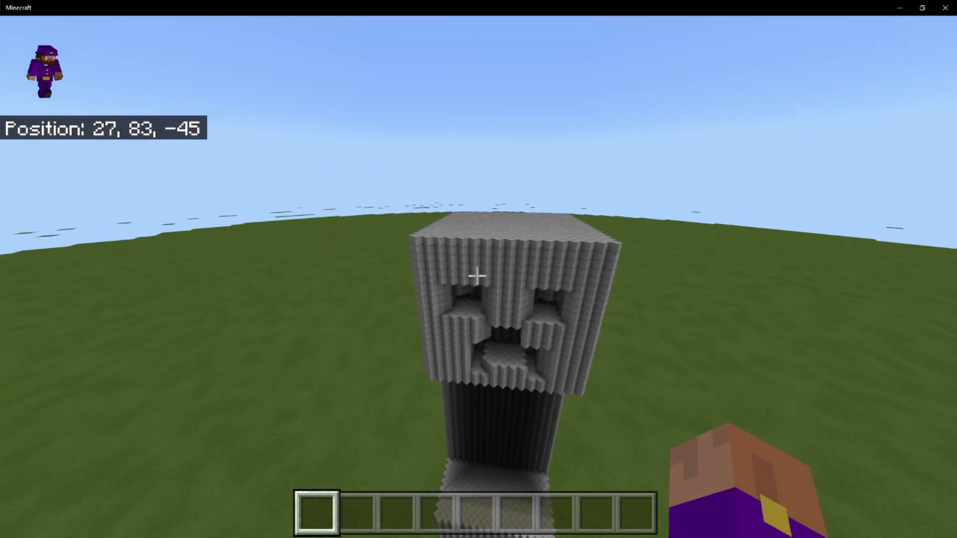
# Pause the game, switch to the Model Maker and read the block, stack and shulker counts for the model.
pyautogui.press('Escape')
pyautogui.hotkey('alt', 'Tab')
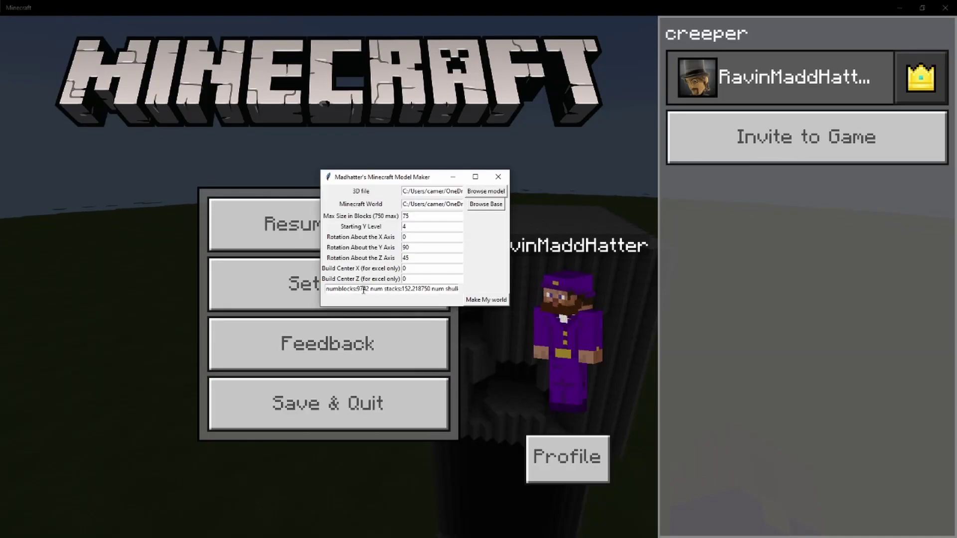
pyautogui.moveTo(440, 289); pyautogui.dragTo(460, 289)
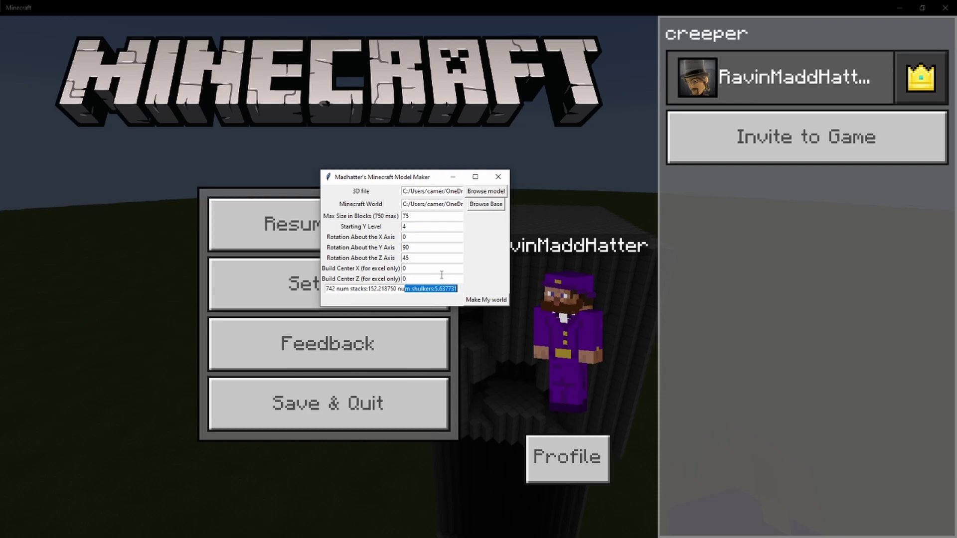
pyautogui.click(396, 289)
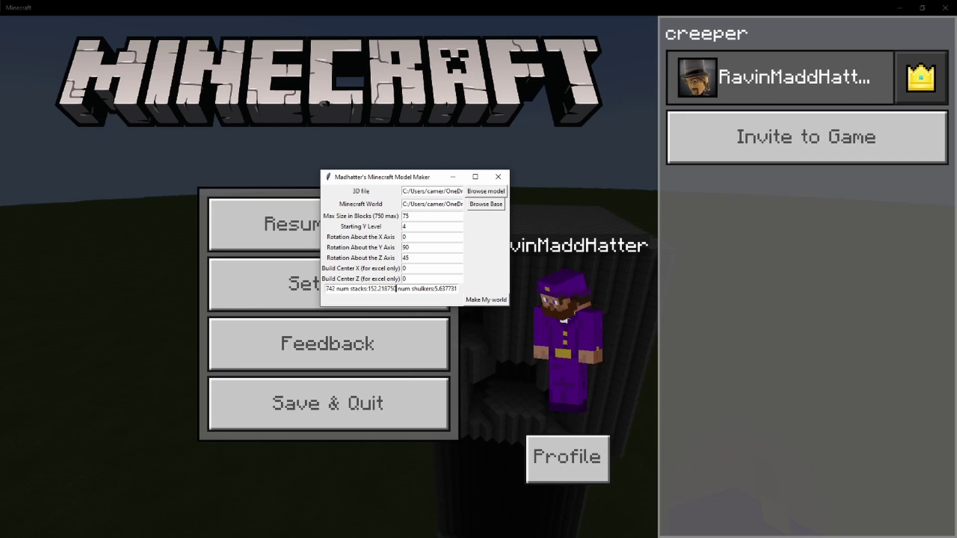
# Open creeper.xlsx from the ModelToMinecraft folder in Excel, maximize it and show the Y layer 4 sheet.
pyautogui.hotkey('alt', 'Tab')
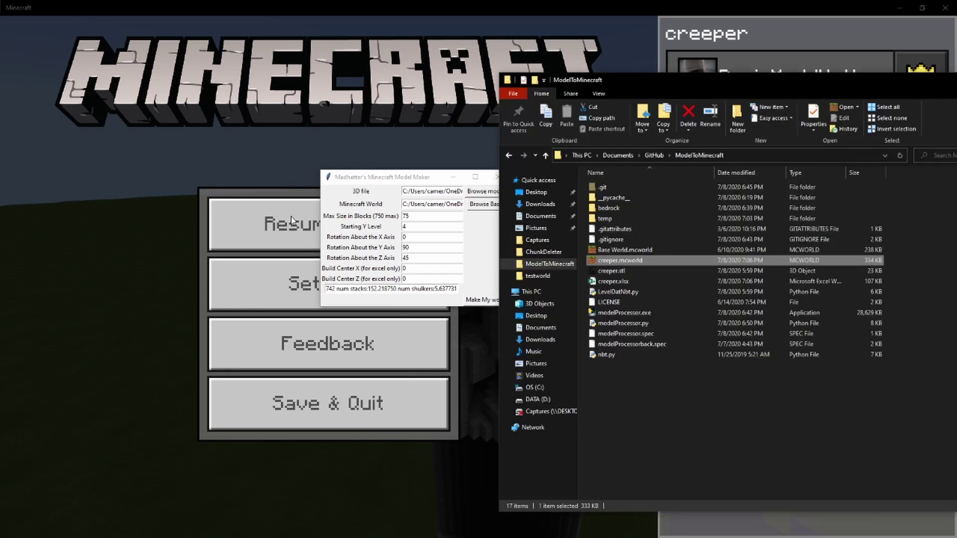
pyautogui.click(606, 284)
pyautogui.doubleClick(607, 282)
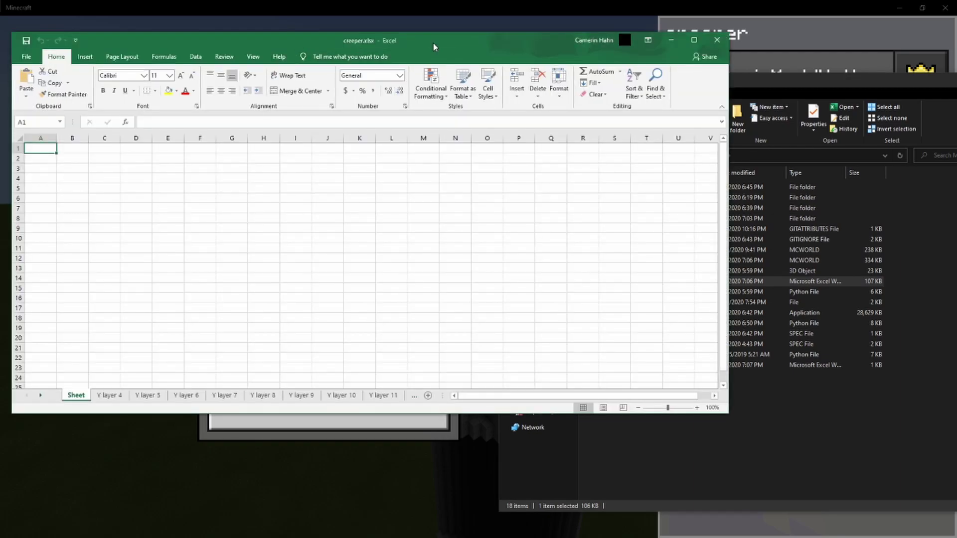
pyautogui.doubleClick(433, 41)
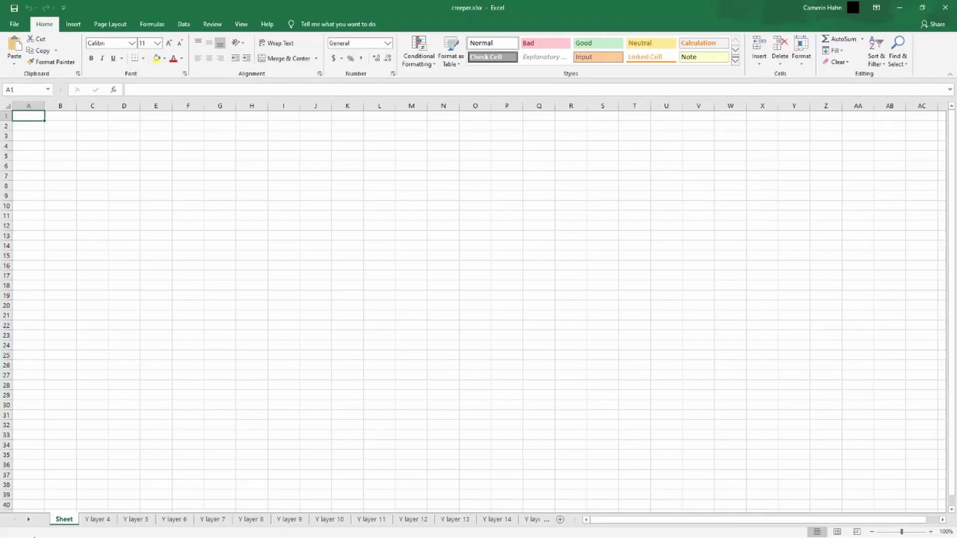
pyautogui.click(99, 519)
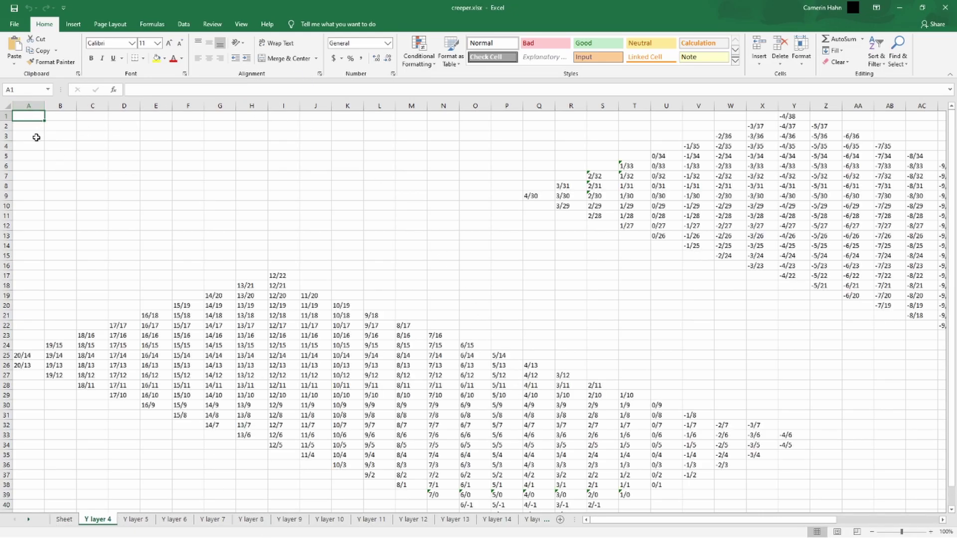
# Narrow all columns of the Y layer 4 sheet so the whole layer's outline fits on screen.
pyautogui.click(48, 154)
pyautogui.hotkey('ctrl', 'a')
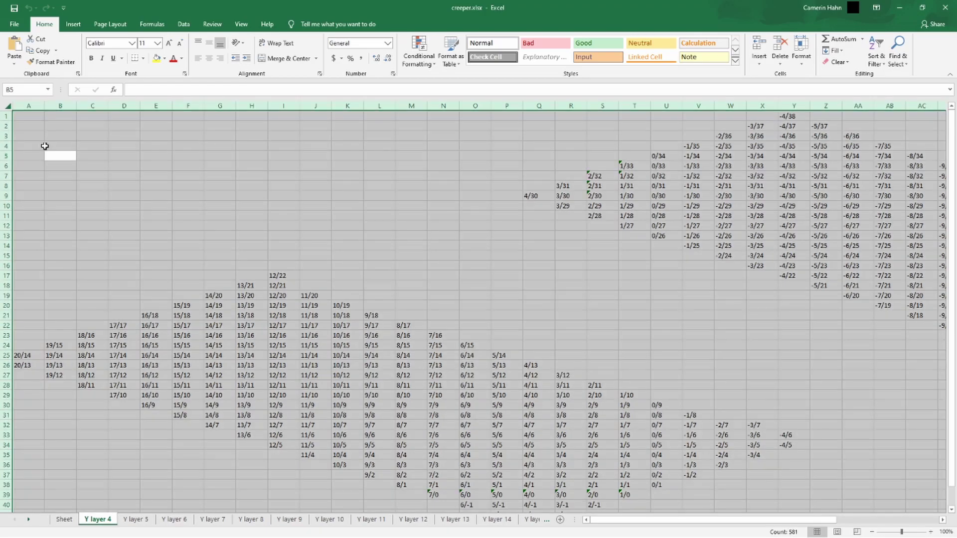
pyautogui.moveTo(44, 108); pyautogui.dragTo(24, 108)
pyautogui.click(416, 346)
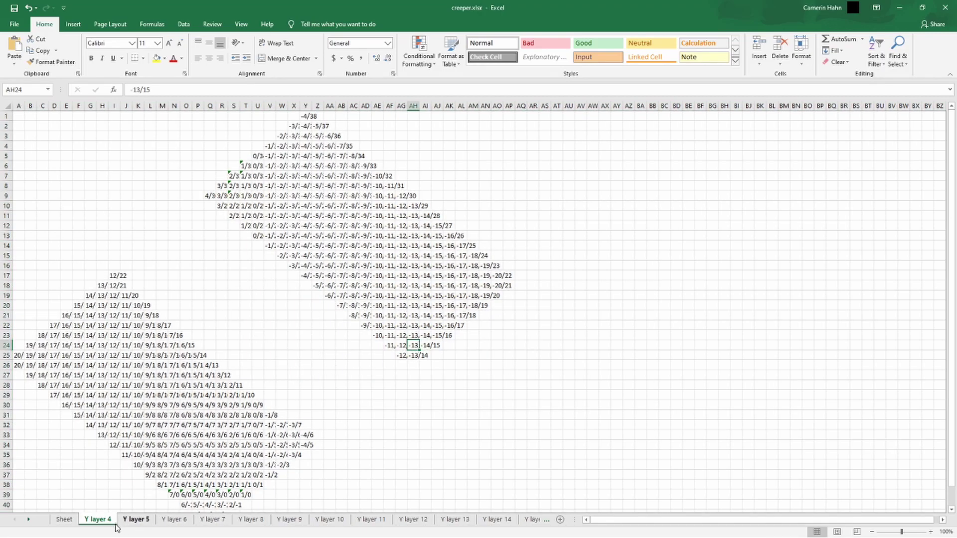
# Examine the lower block cluster on the Y layer 4 sheet and the coordinates in cell I17.
pyautogui.scroll(-2, 219, 354)
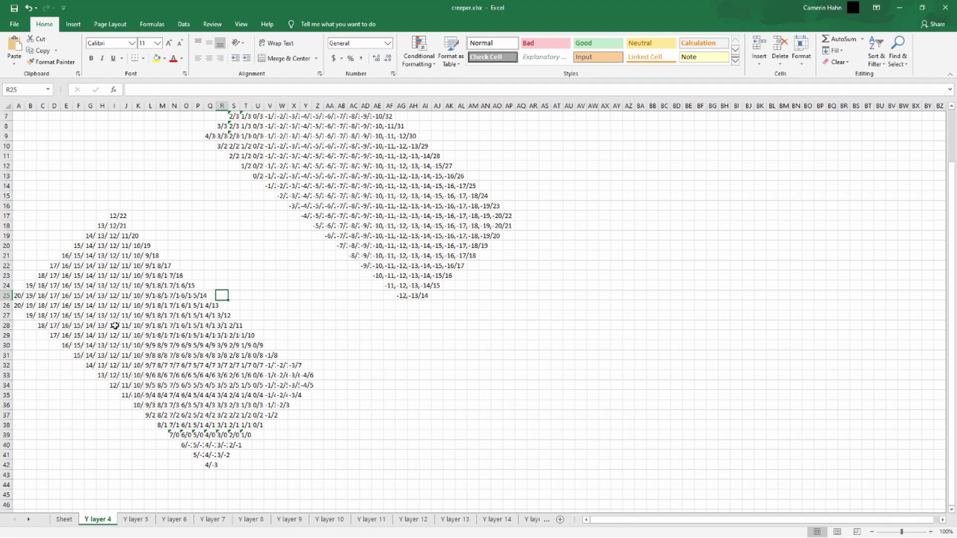
pyautogui.click(122, 255)
pyautogui.click(101, 206)
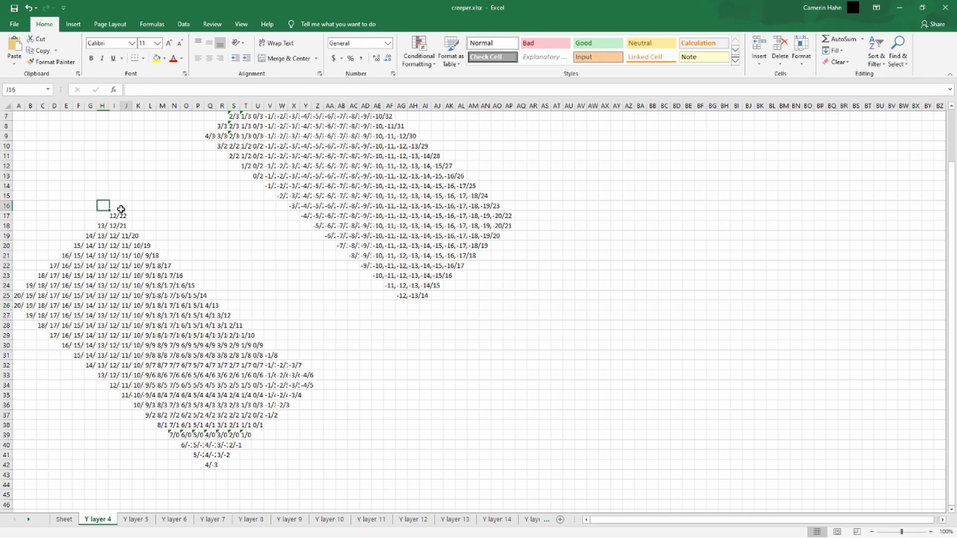
pyautogui.click(111, 218)
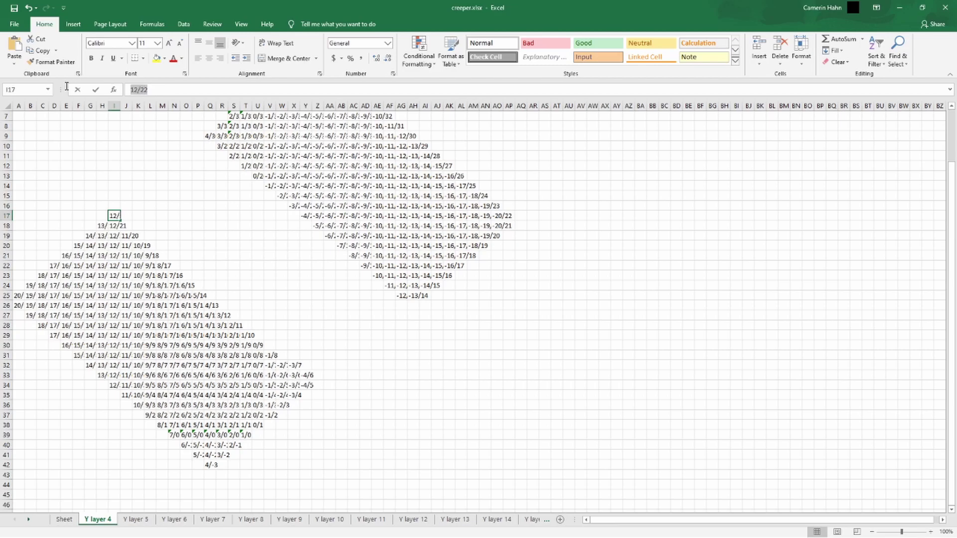
pyautogui.moveTo(66, 86); pyautogui.dragTo(64, 88)
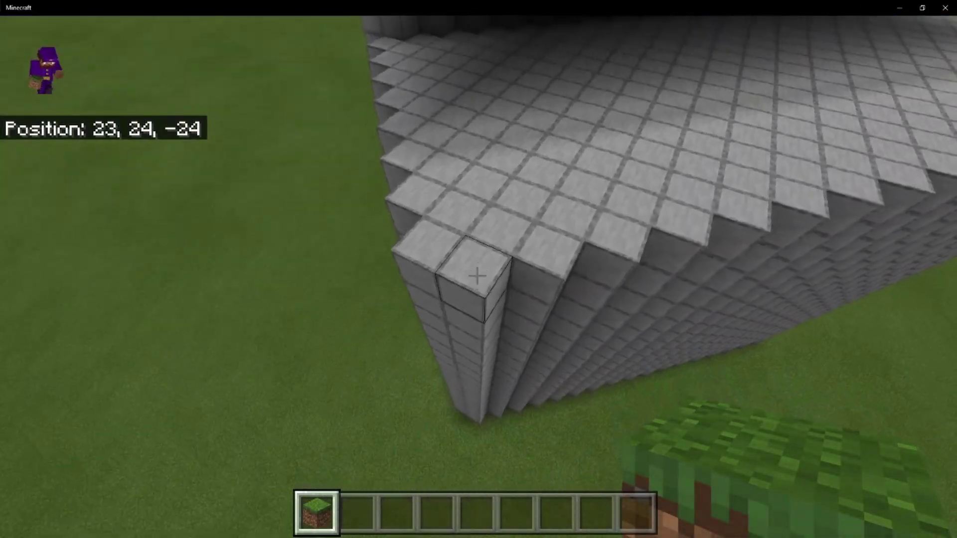
# Pick smooth stone from the creeper's foot in Minecraft and stack two blocks in the corner where the body meets the foot.
pyautogui.middleClick(477, 275)
pyautogui.press('shift')
pyautogui.press('w')
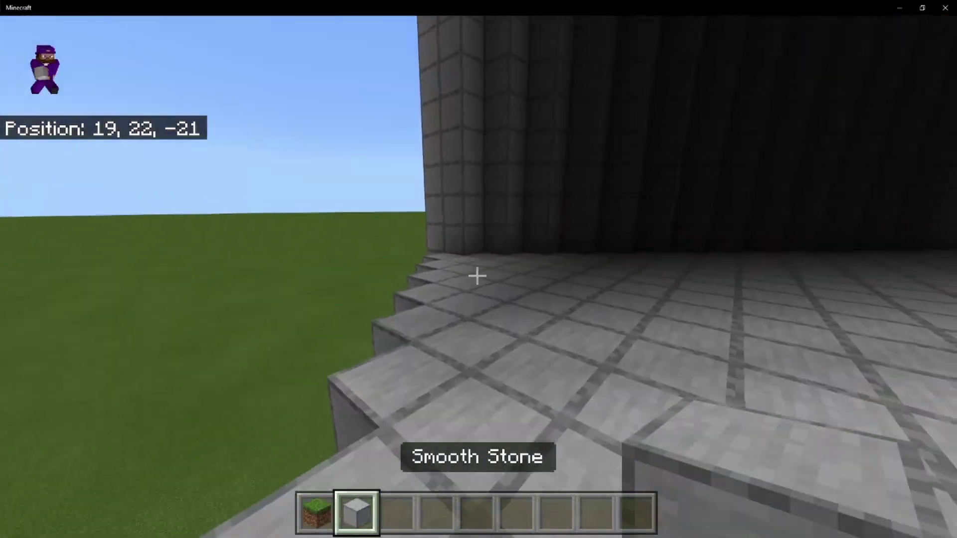
pyautogui.press('w')
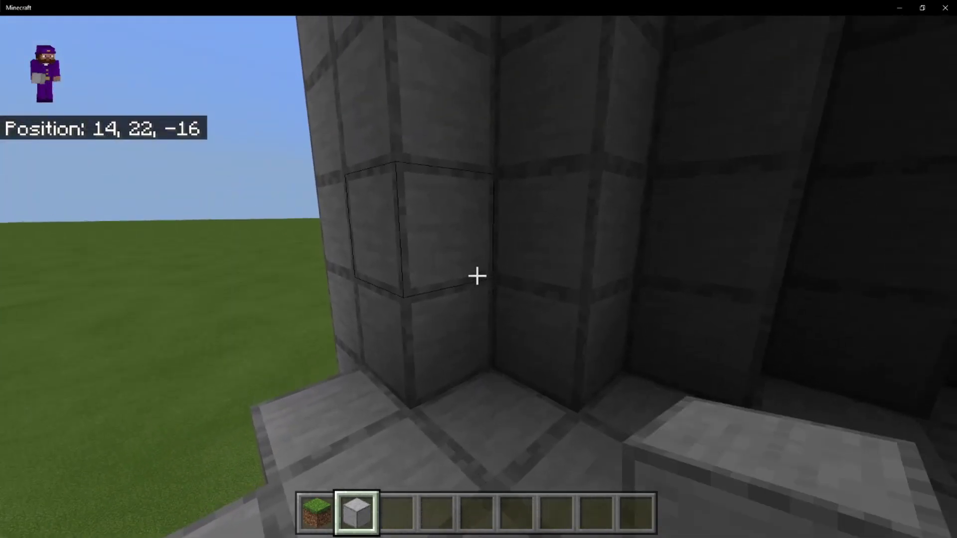
pyautogui.press('space')
pyautogui.rightClick(476, 276)
pyautogui.rightClick(477, 276)
pyautogui.press('shift')
pyautogui.press('s')
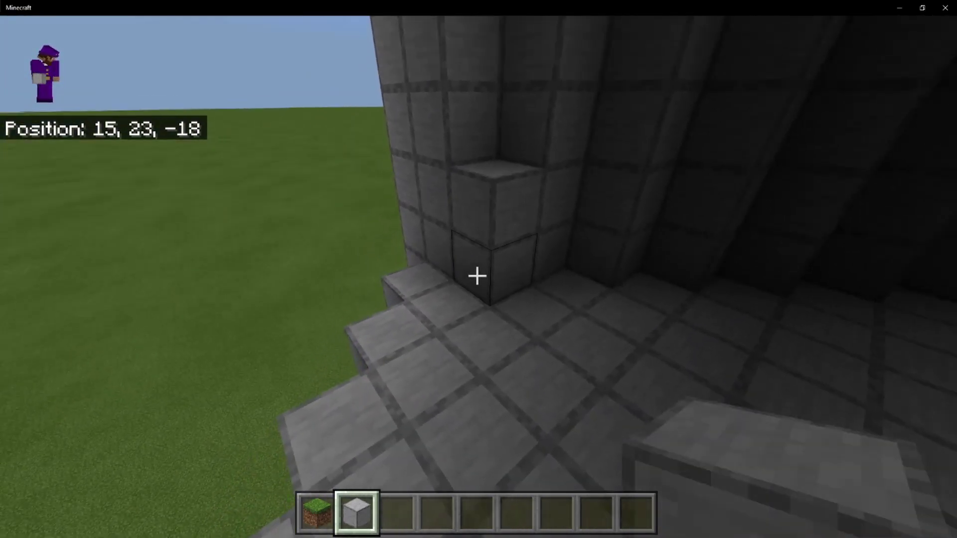
# Place three more smooth stone blocks around the small stack to form a stepped transition at the body's base.
pyautogui.press('w')
pyautogui.rightClick(477, 276)
pyautogui.rightClick(477, 275)
pyautogui.rightClick(477, 275)
pyautogui.press('s')
pyautogui.press('space')
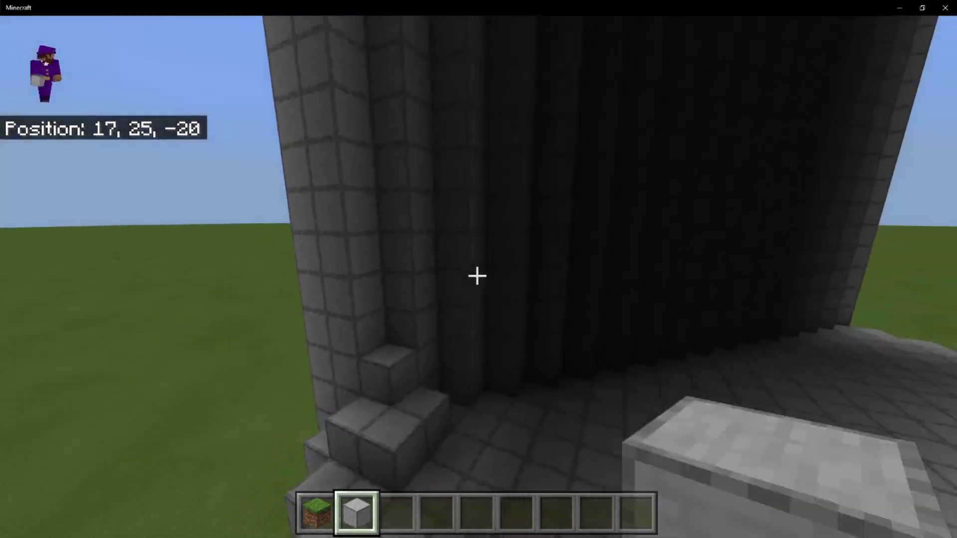
# Fly back and up in front of the creeper to view the face and upper body from several heights.
pyautogui.press('w')
pyautogui.press('space')
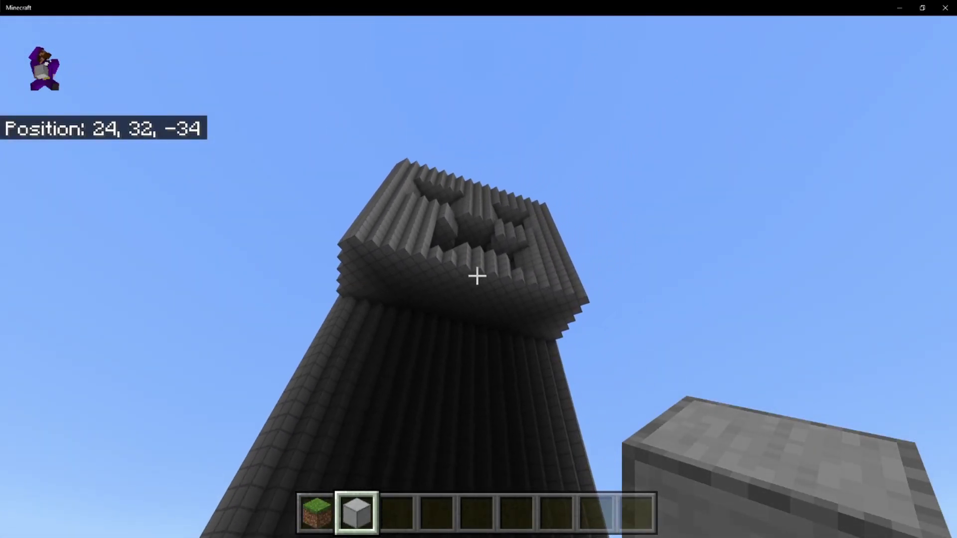
pyautogui.press('w')
pyautogui.press('space')
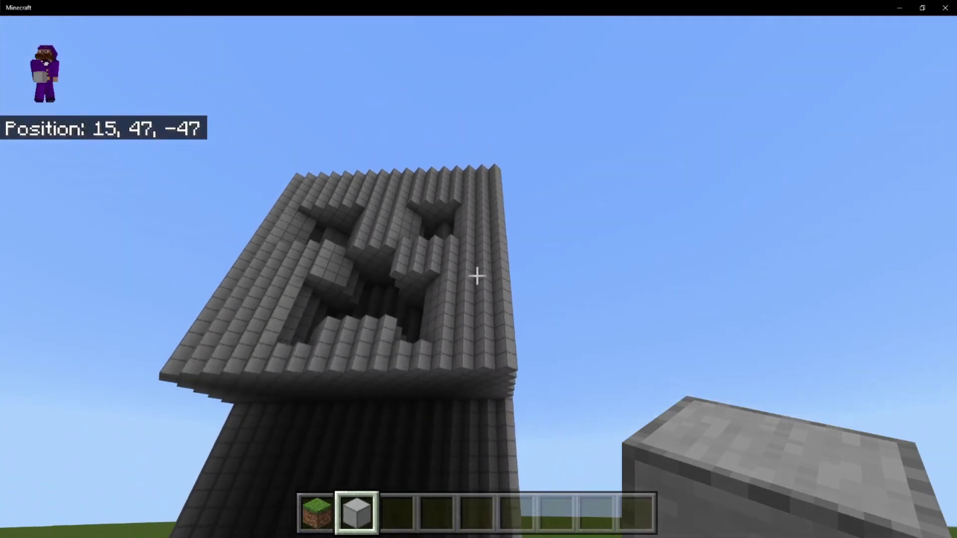
pyautogui.press('space')
pyautogui.press('a')
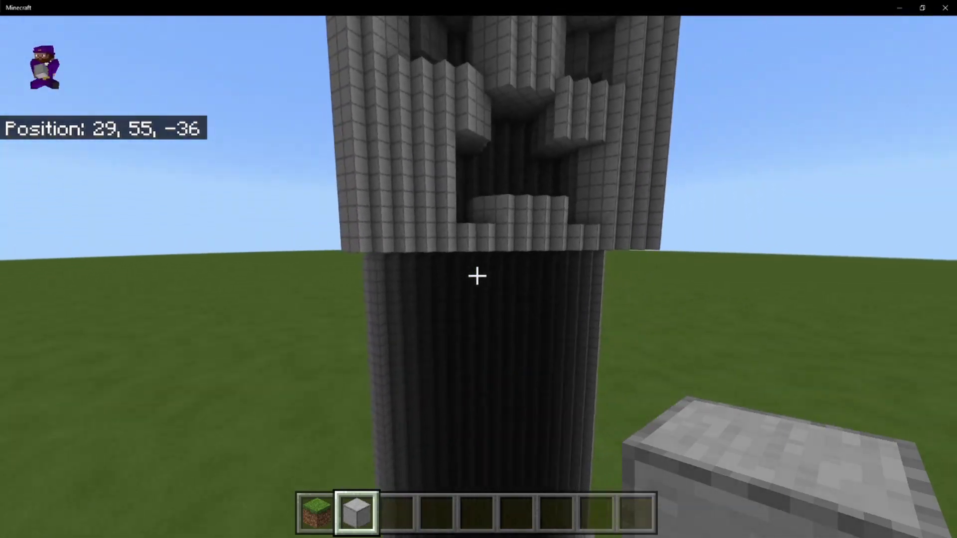
# Fly up around the side and back of the creeper's head and over its flat top to inspect the upper surface.
pyautogui.press('w')
pyautogui.press('space')
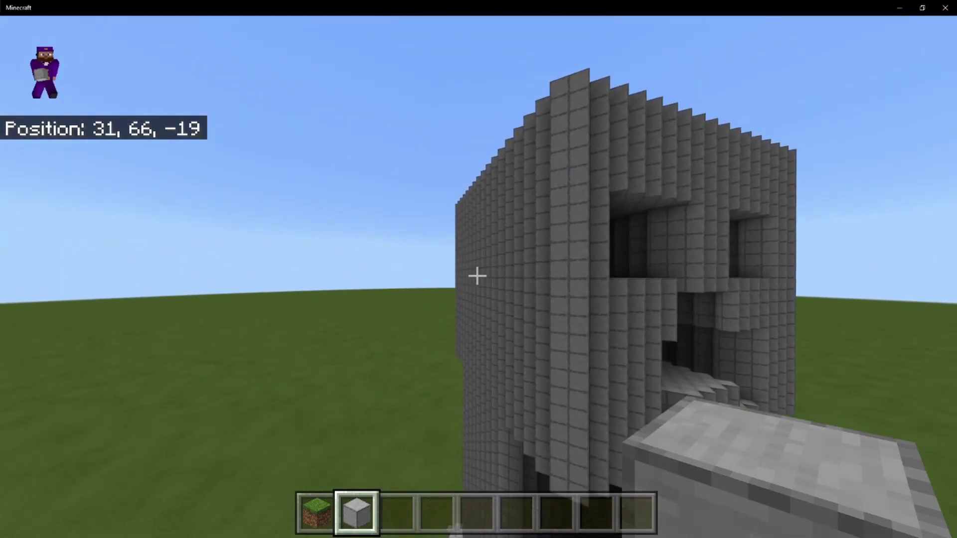
pyautogui.press('w')
pyautogui.press('space')
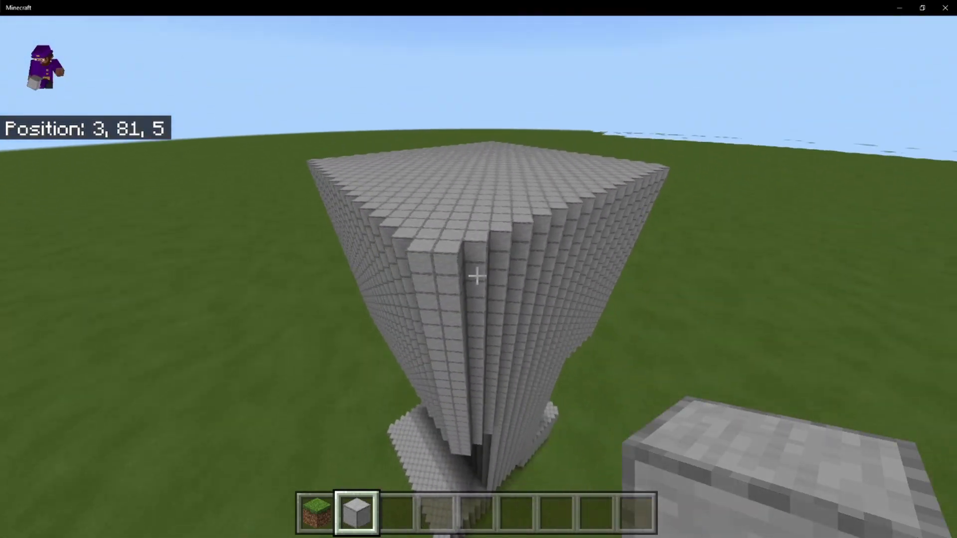
pyautogui.press('w')
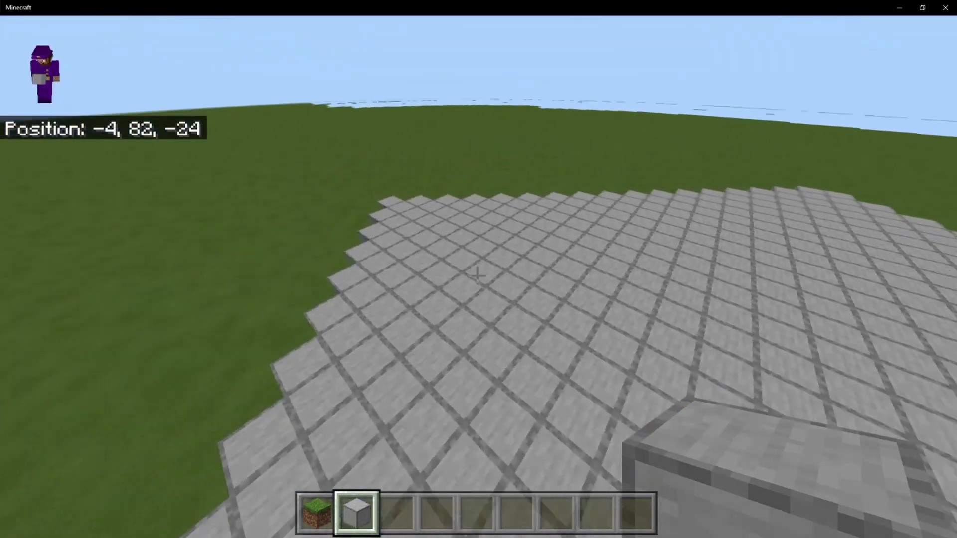
# Descend in front of the creeper from the face to the foot, backing away to examine the mouth, body and base.
pyautogui.press('w')
pyautogui.press('shift')
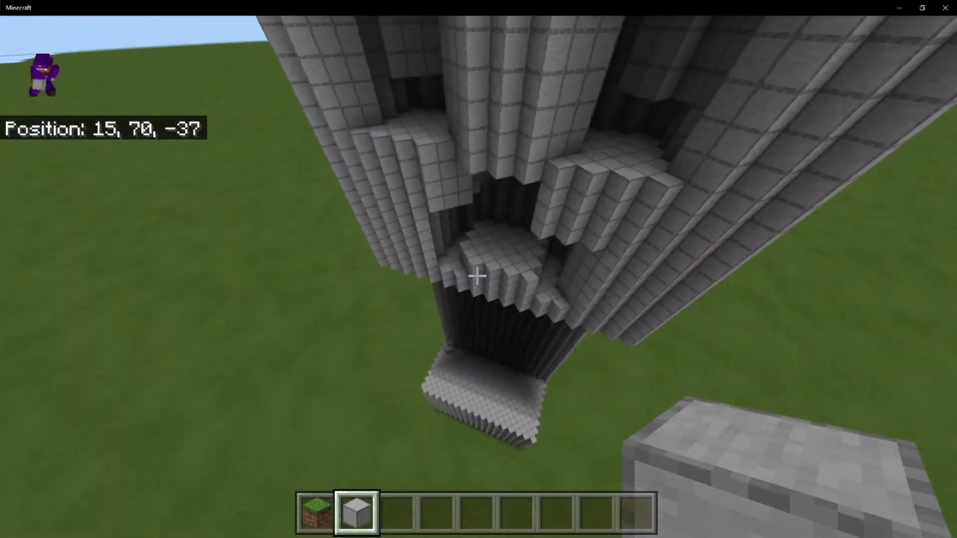
pyautogui.press('w')
pyautogui.press('shift')
pyautogui.press('s')
pyautogui.press('shift')
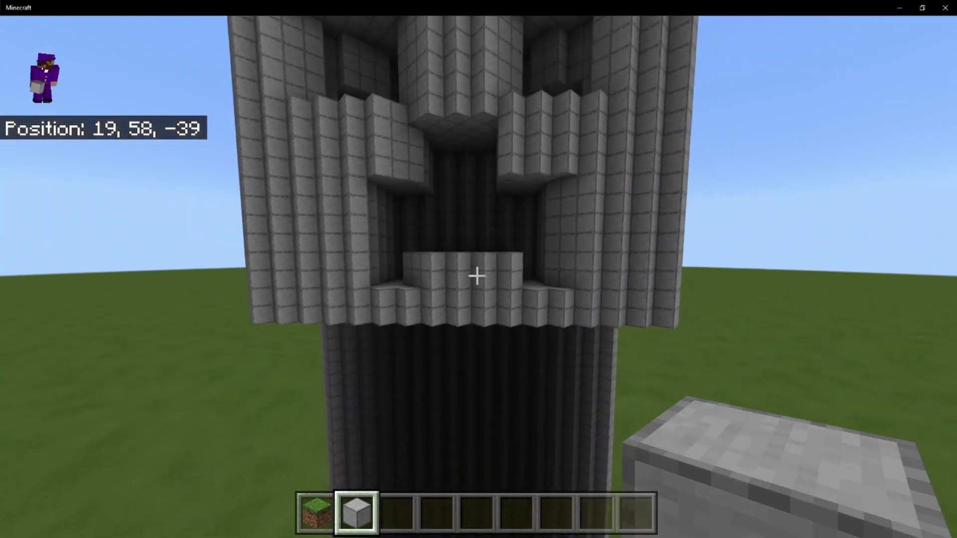
pyautogui.press('s')
pyautogui.press('shift')
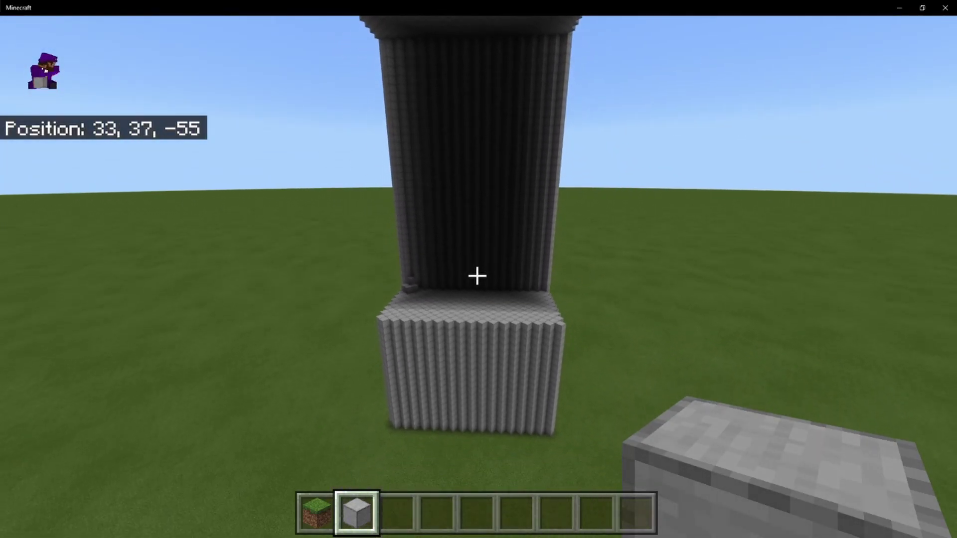
pyautogui.press('s')
pyautogui.press('shift')
# Climb from the creeper's base around the side of its head to inspect the side wall and upper front edge.
pyautogui.press('w')
pyautogui.press('space')
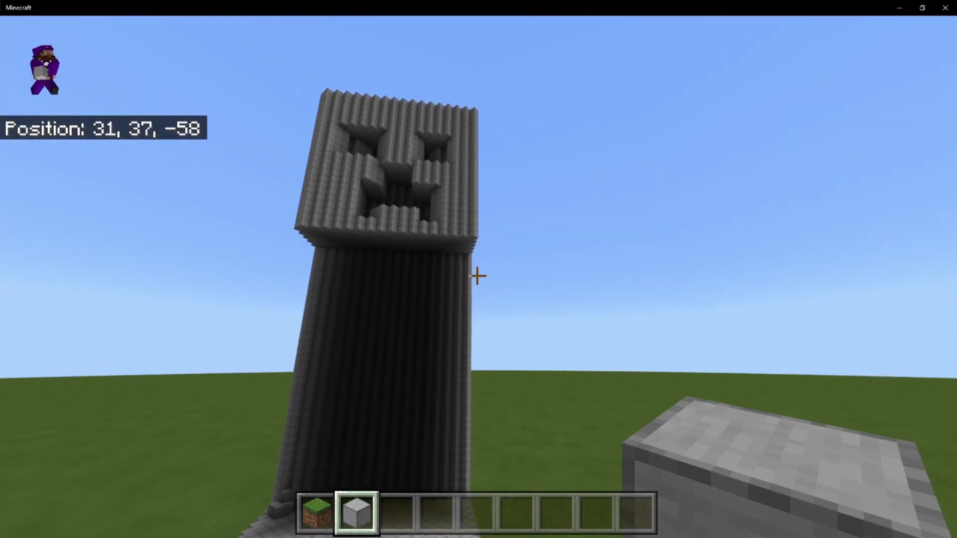
pyautogui.press('w')
pyautogui.press('space')
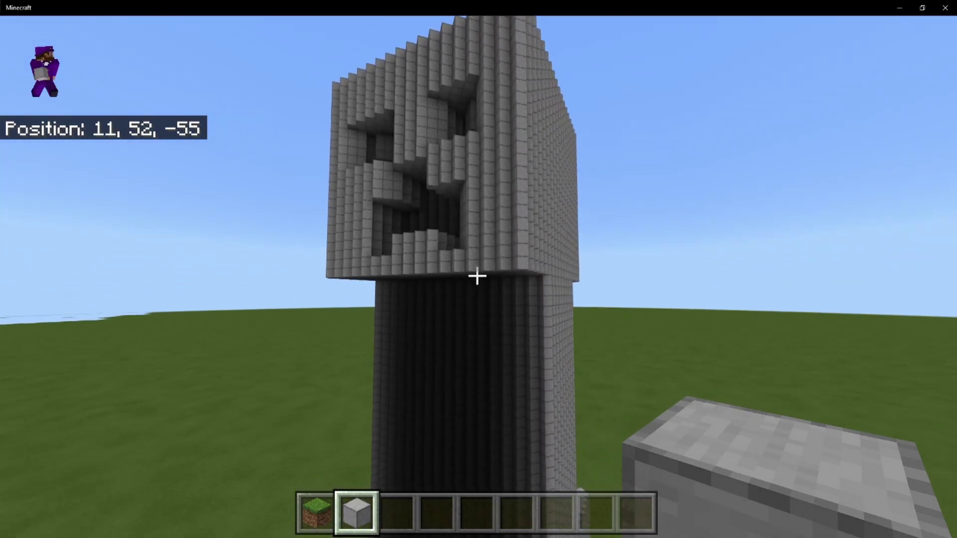
pyautogui.press('w')
pyautogui.press('d')
pyautogui.press('space')
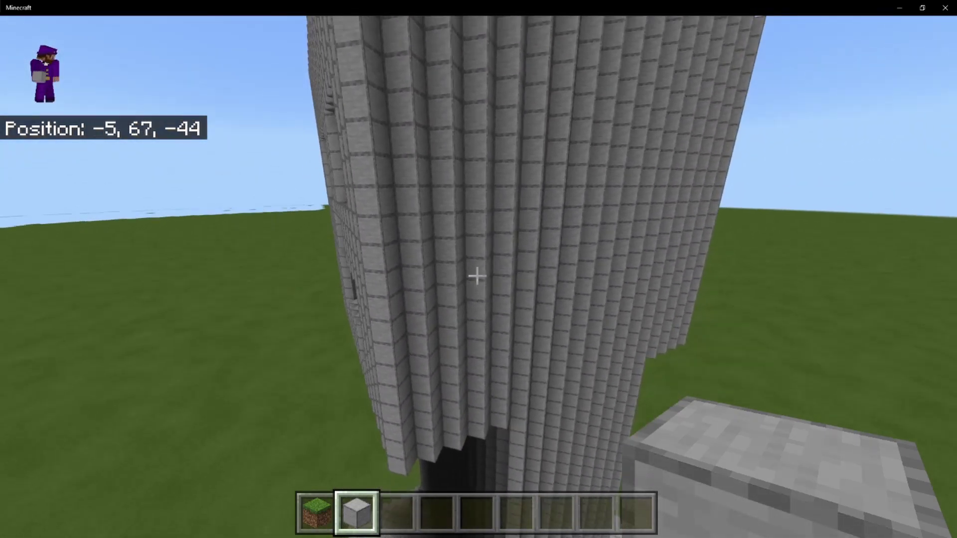
pyautogui.press('space')
pyautogui.press('a')
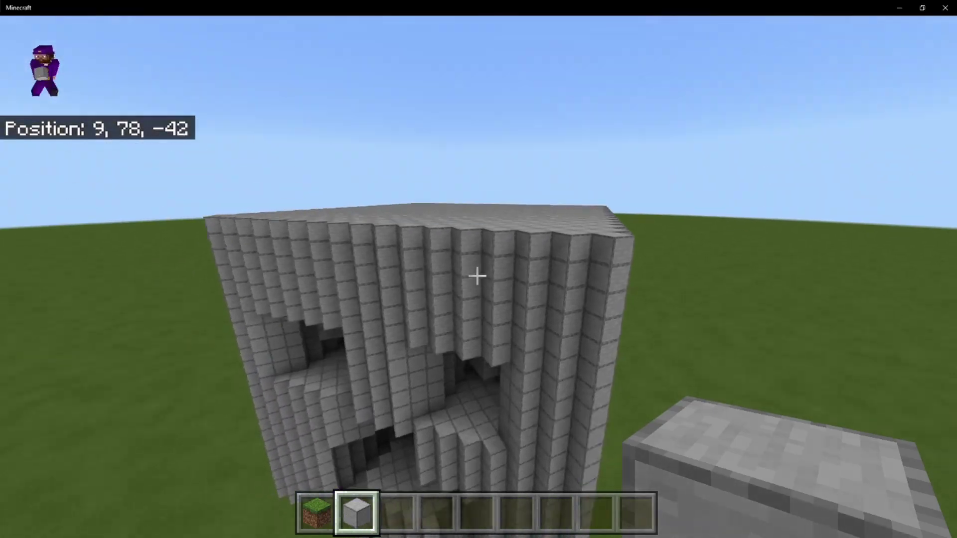
# Fly back and down in front of the creeper to view the face together with the body and foot.
pyautogui.press('a')
pyautogui.press('s')
pyautogui.press('shift')
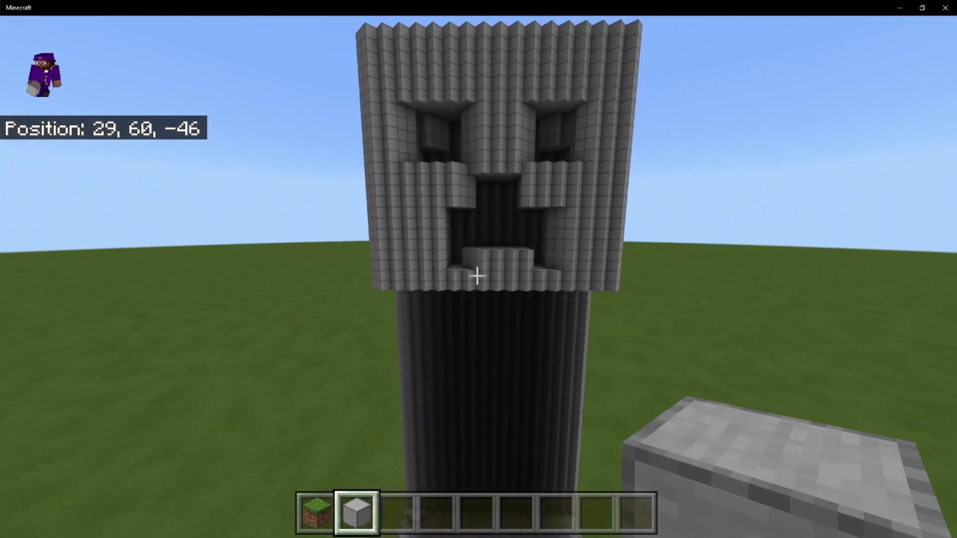
pyautogui.press('a')
pyautogui.press('shift')
pyautogui.press('w')
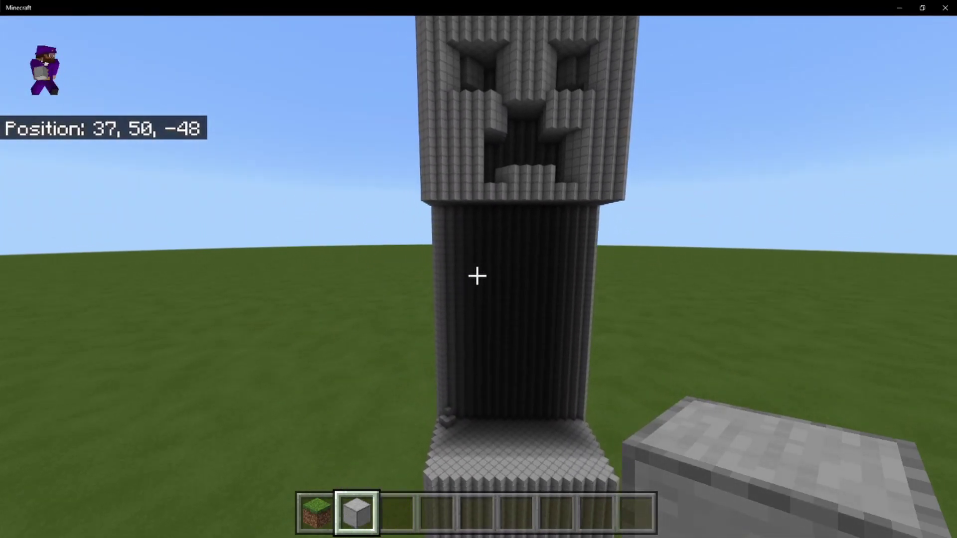
# Rise along the creeper's face and cross the top of the head to examine the eye recesses and roof blocks.
pyautogui.press('space')
pyautogui.press('w')
pyautogui.press('space')
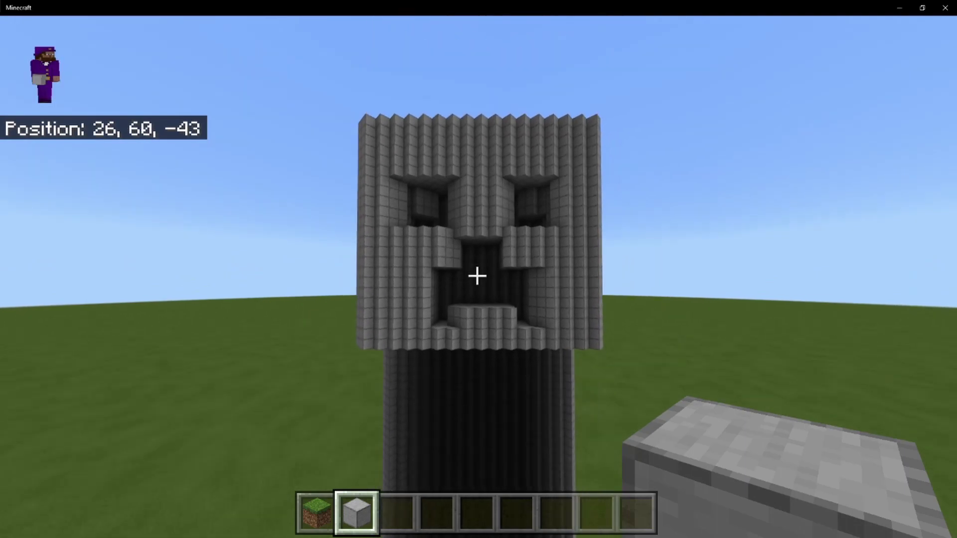
pyautogui.press('w')
pyautogui.press('space')
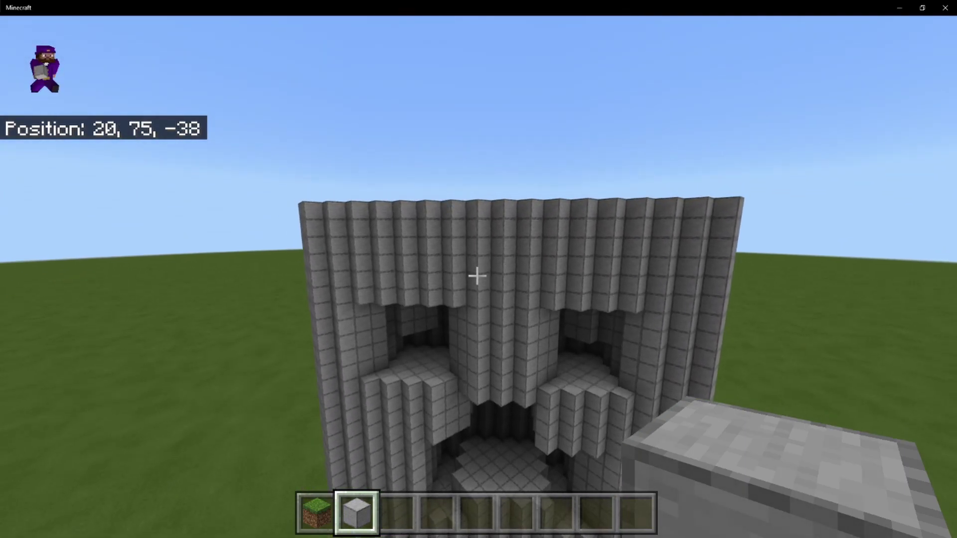
pyautogui.press('shift')
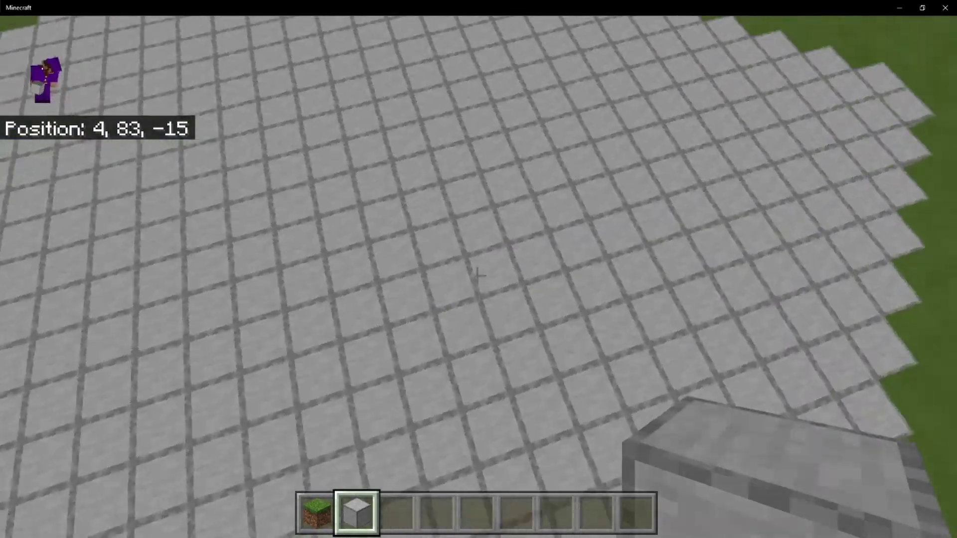
pyautogui.press('w')
pyautogui.press('w')
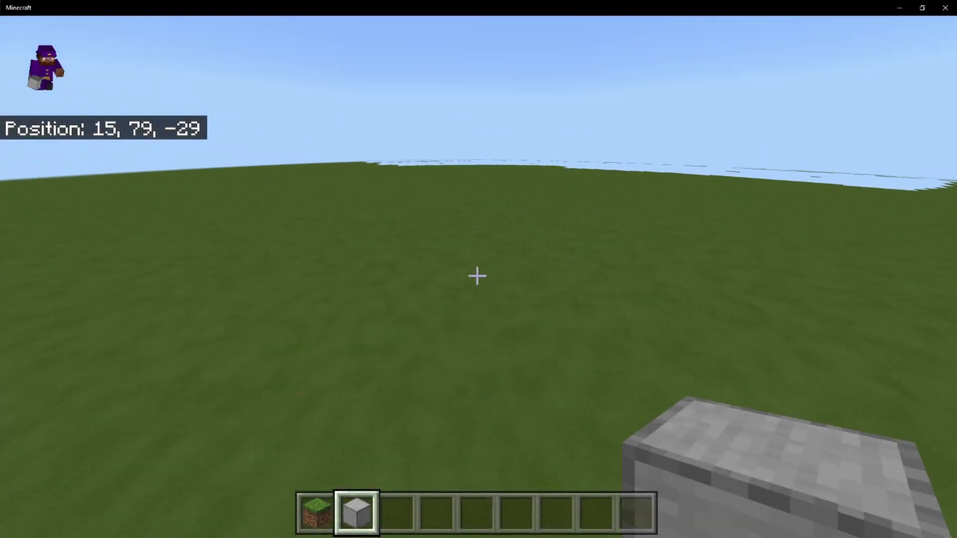
# Back away from the head at height 79 and view the whole creeper from several positions in front.
pyautogui.press('s')
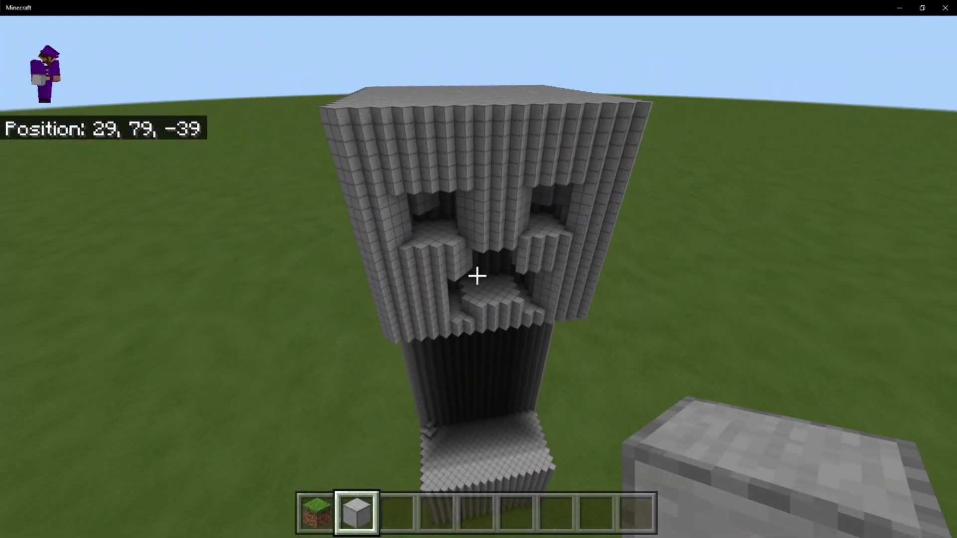
pyautogui.press('s')
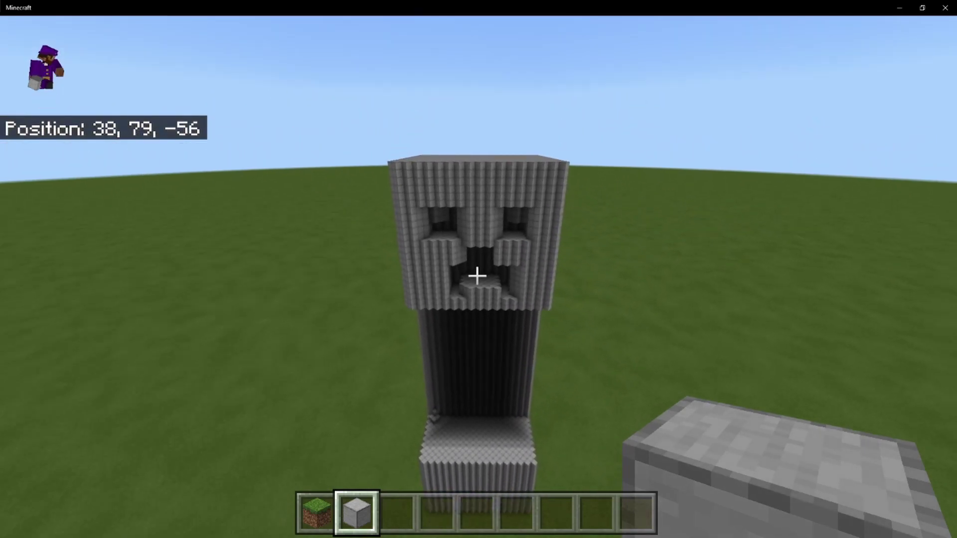
pyautogui.press('w')
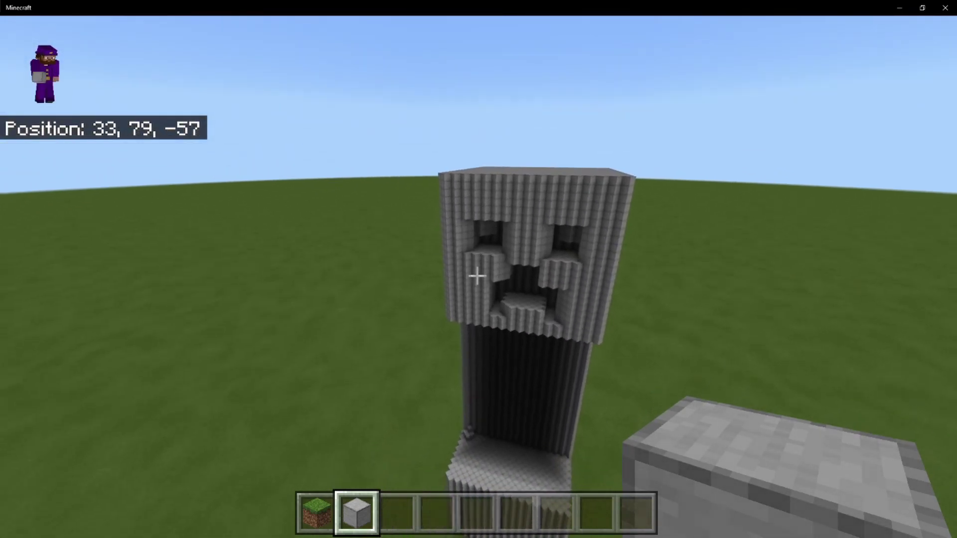
pyautogui.press('w')
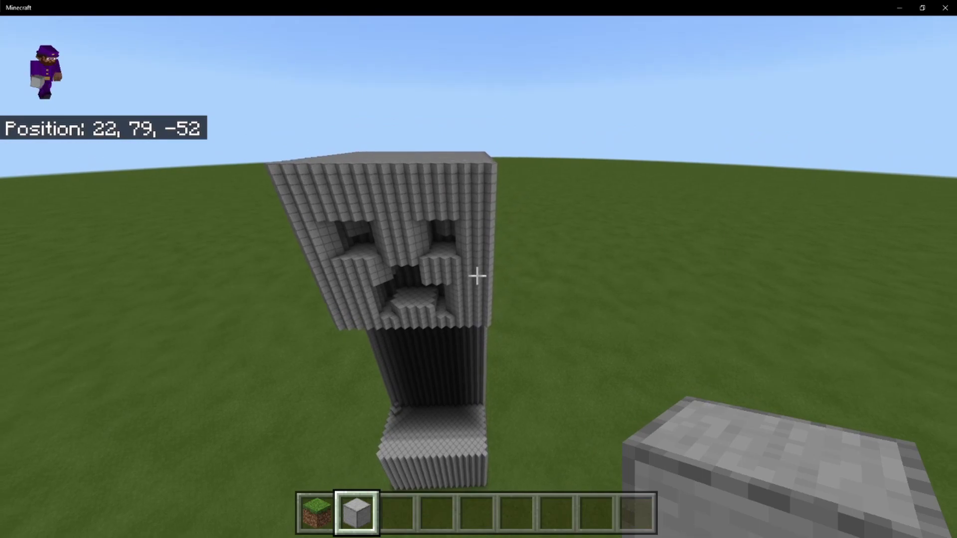
pyautogui.press('a')
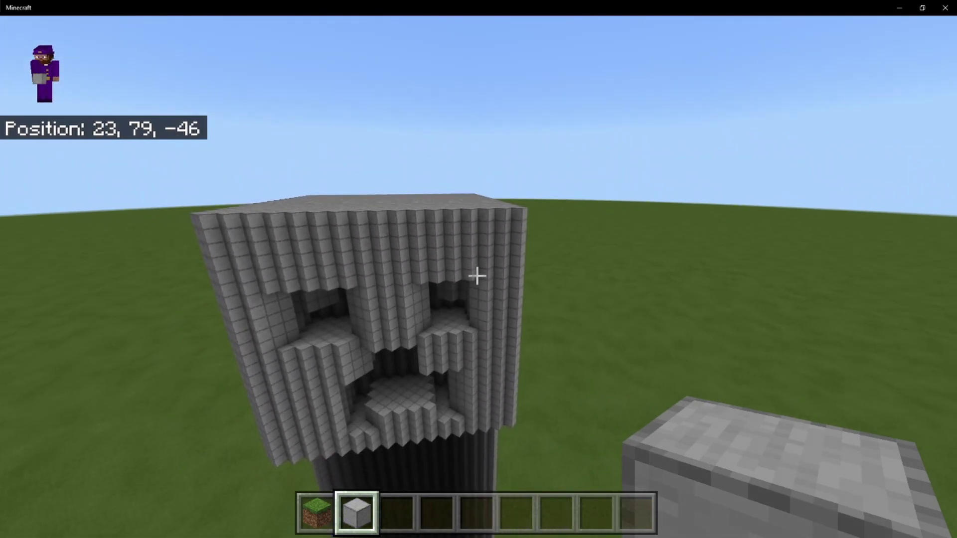
pyautogui.moveTo(477, 276)
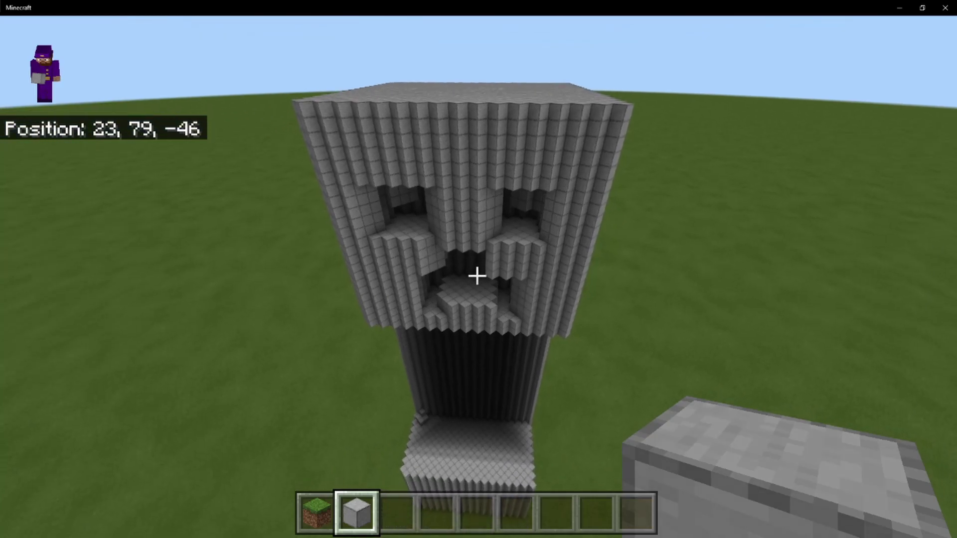
# Switch to the front-facing third-person camera and lower the character from the creeper's face to its foot.
pyautogui.press('F5')
pyautogui.press('F5')
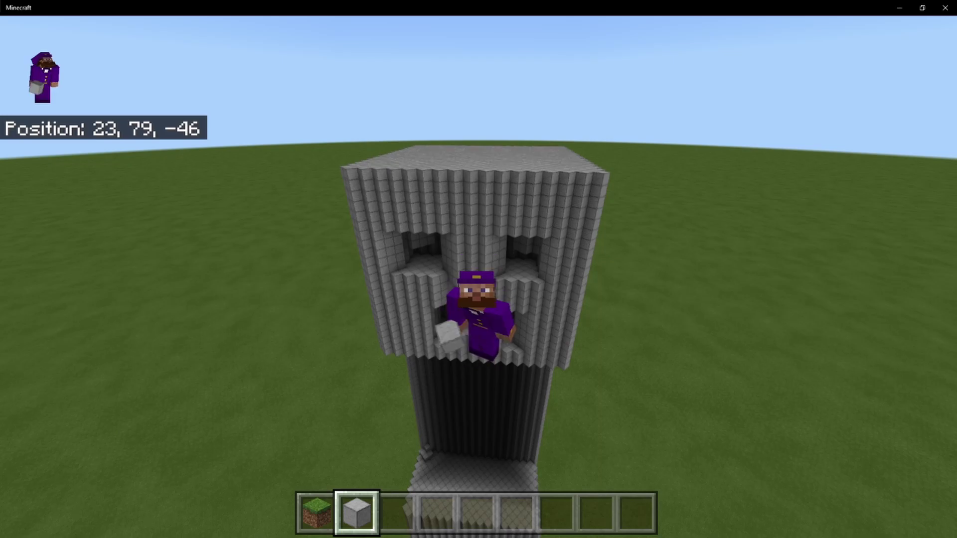
pyautogui.press('shift')
pyautogui.press('shift')
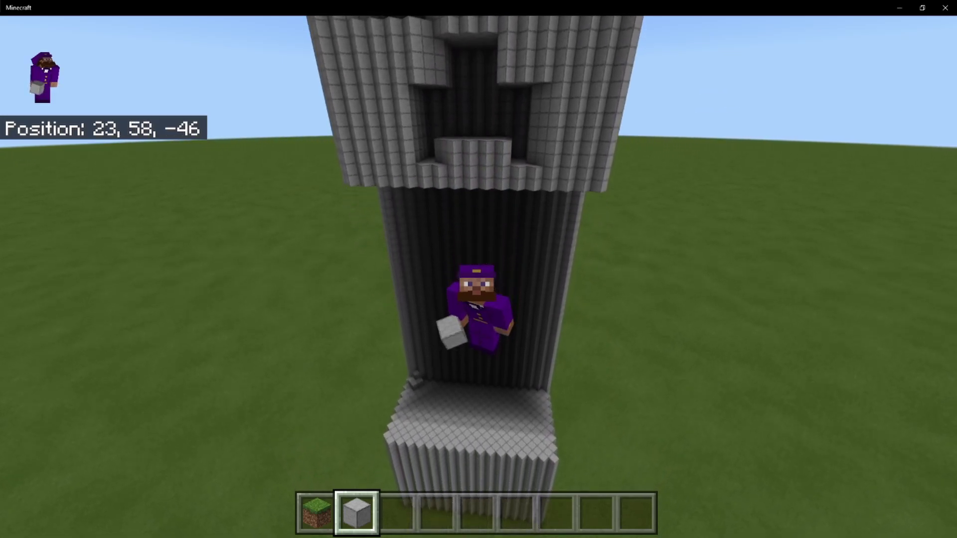
pyautogui.press('shift')
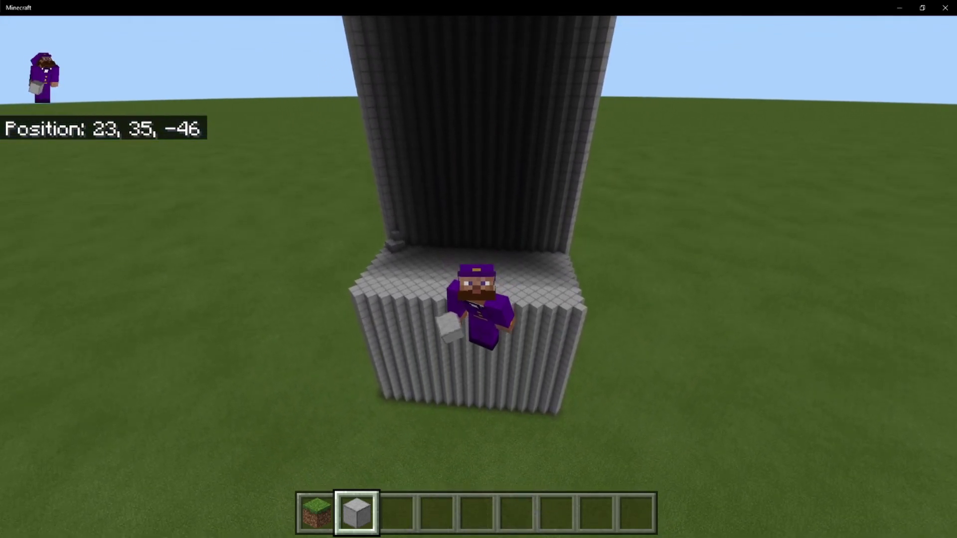